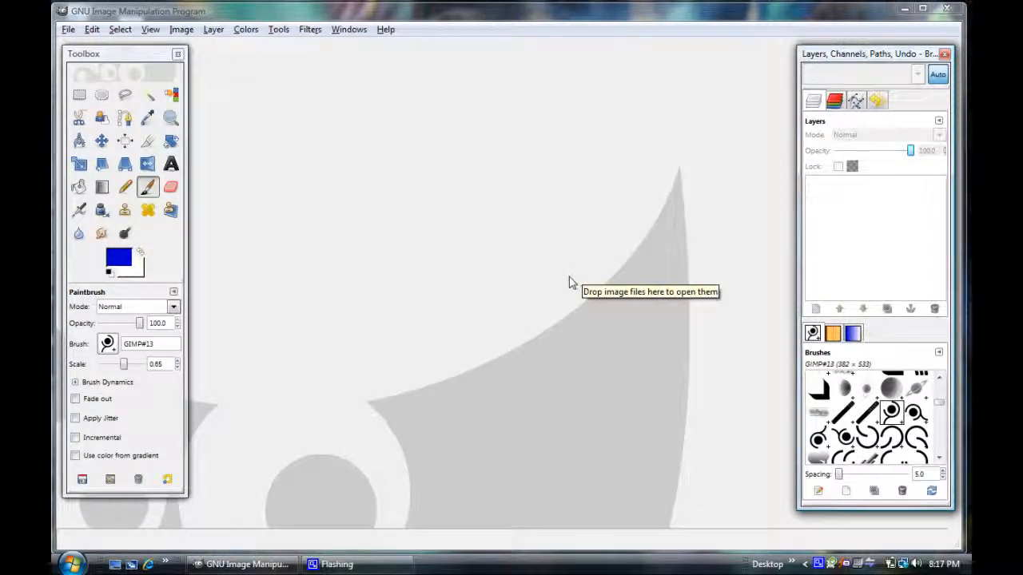
# Create a new blank image 1280 pixels wide and 720 pixels high.
pyautogui.click(124, 57)
pyautogui.moveTo(124, 56); pyautogui.dragTo(117, 60)
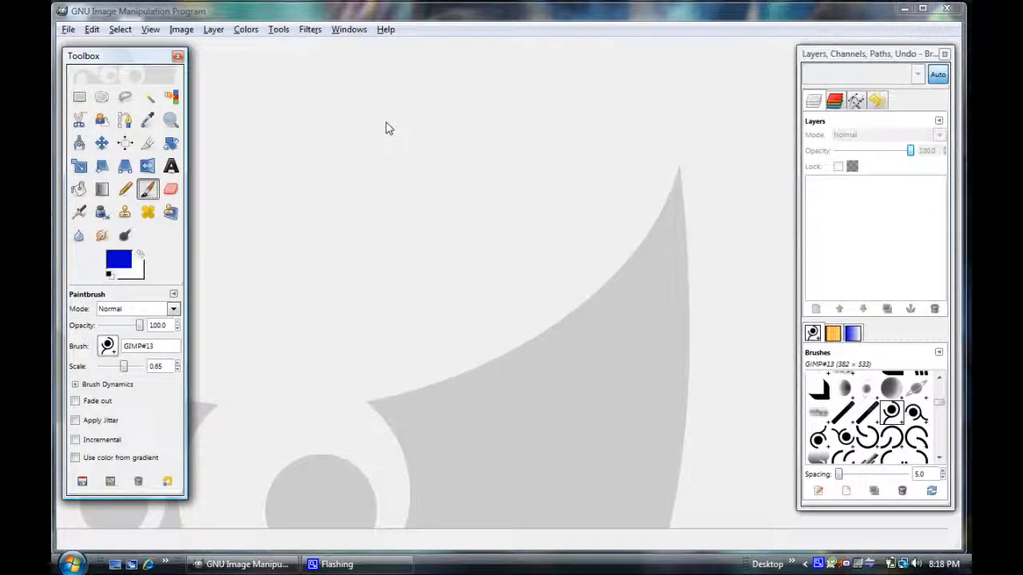
pyautogui.click(69, 31)
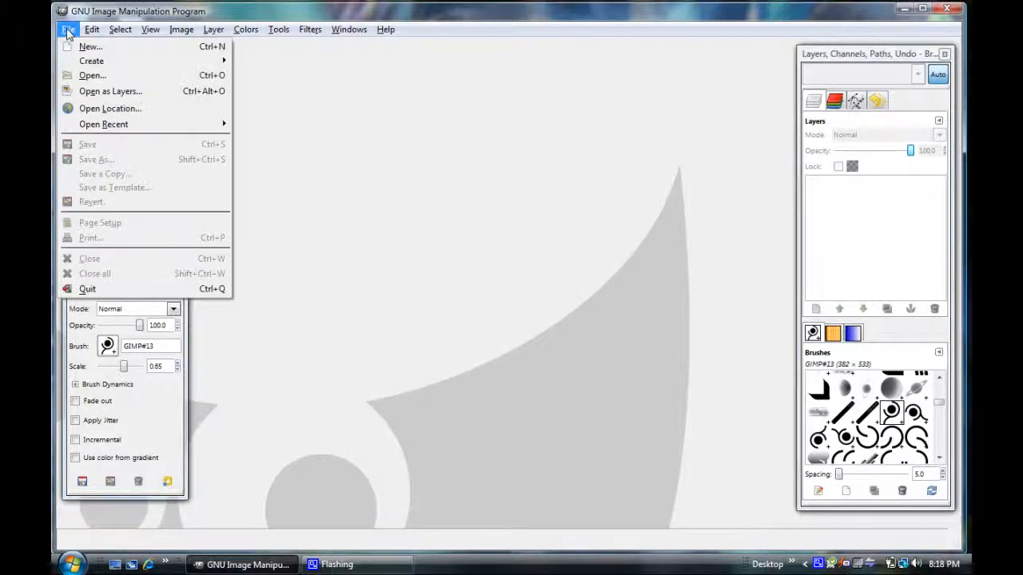
pyautogui.click(97, 49)
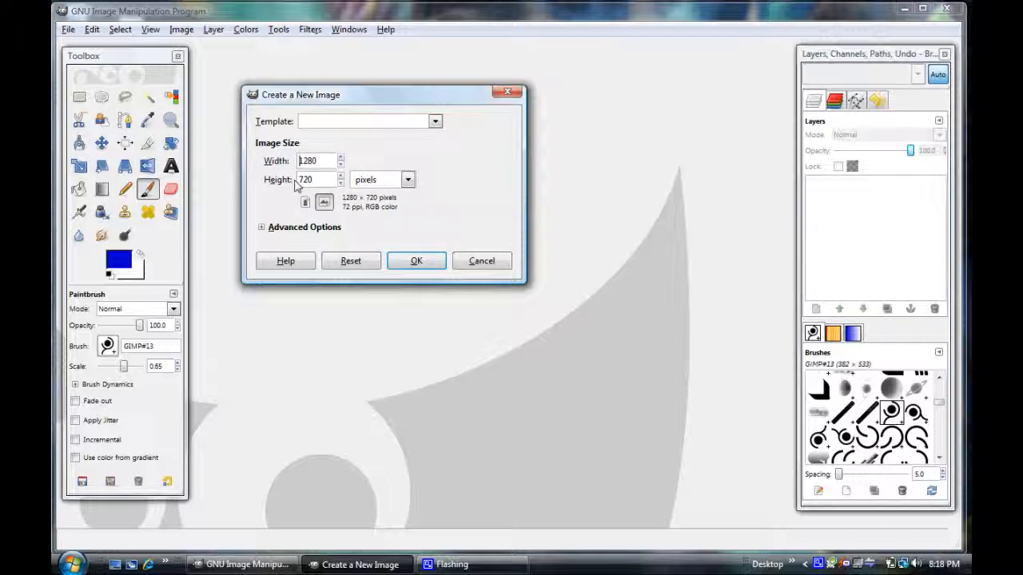
pyautogui.click(418, 263)
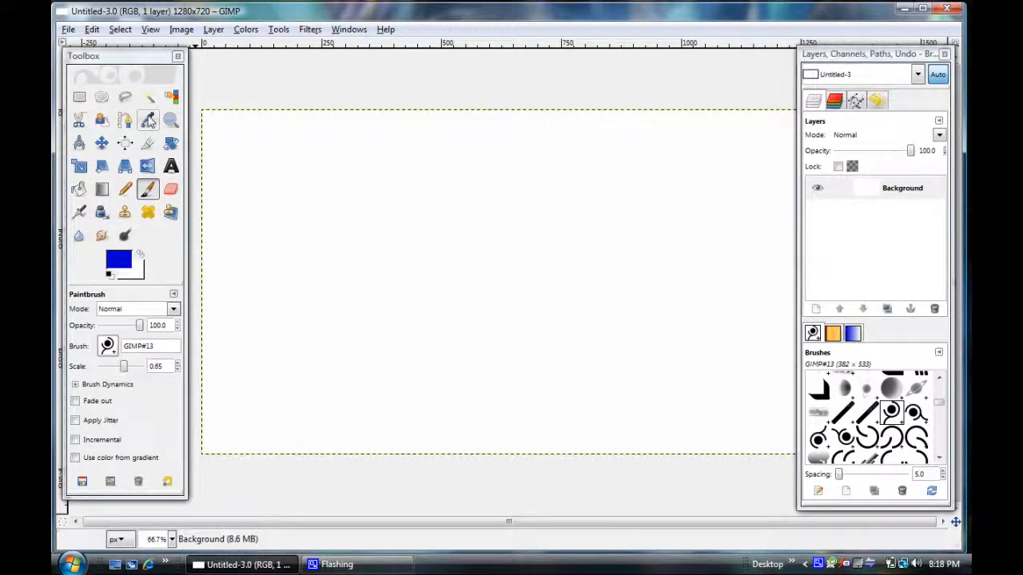
# Activate the Text tool and set the foreground colour to a lighter medium blue.
pyautogui.click(102, 142)
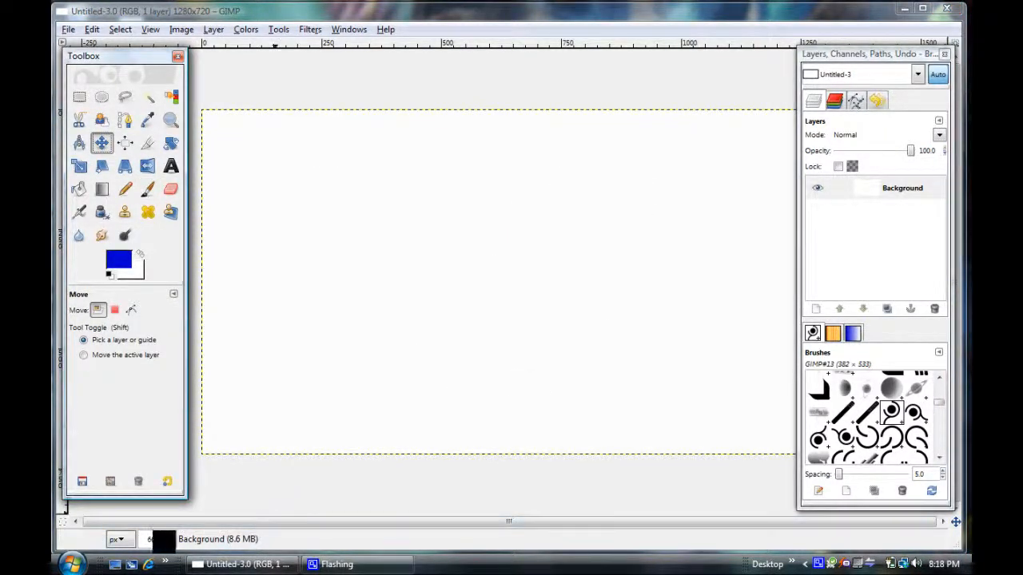
pyautogui.click(171, 540)
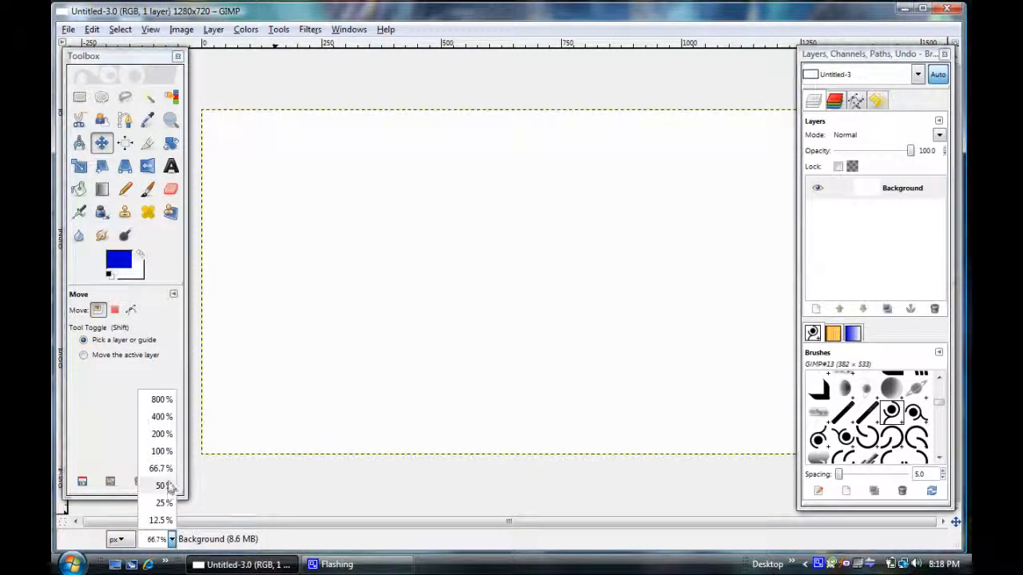
pyautogui.click(167, 486)
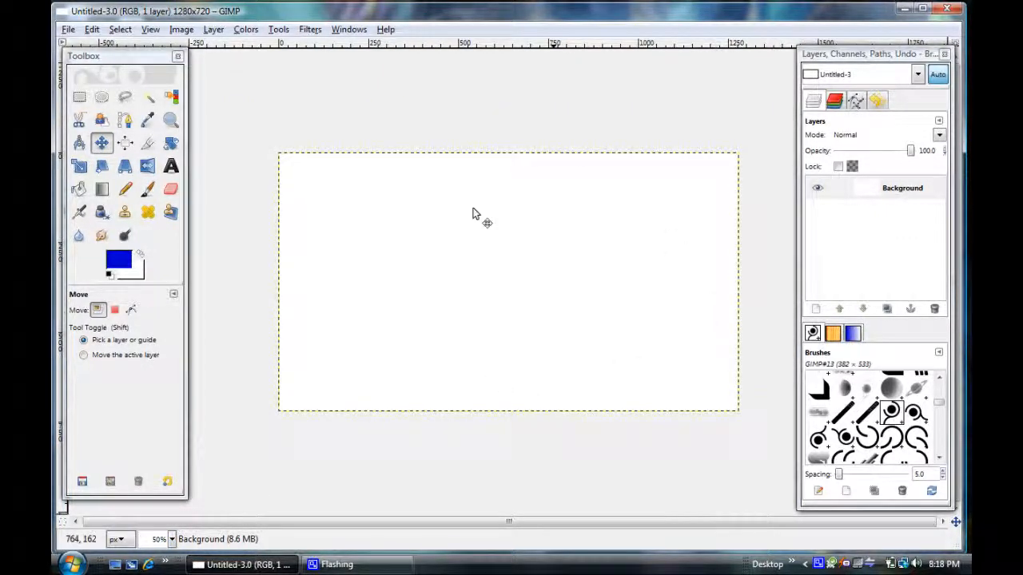
pyautogui.click(172, 169)
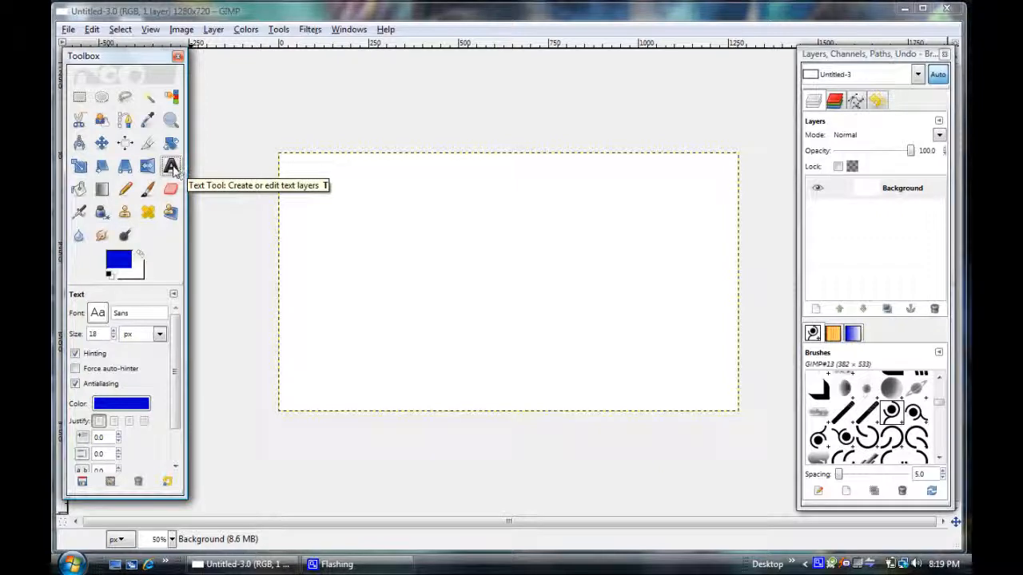
pyautogui.click(118, 259)
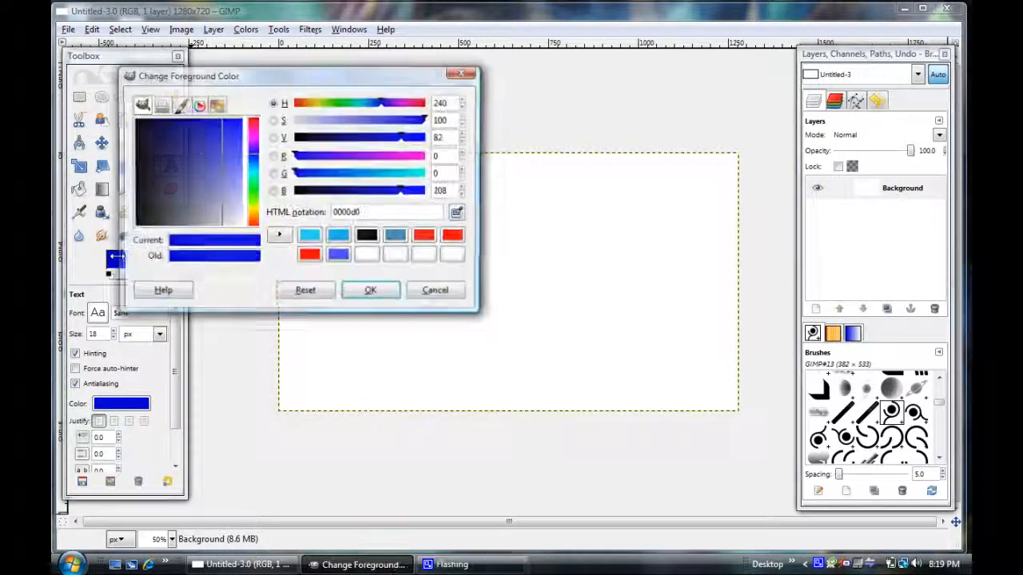
pyautogui.moveTo(222, 170); pyautogui.dragTo(220, 137)
pyautogui.click(254, 166)
pyautogui.click(222, 135)
pyautogui.click(371, 293)
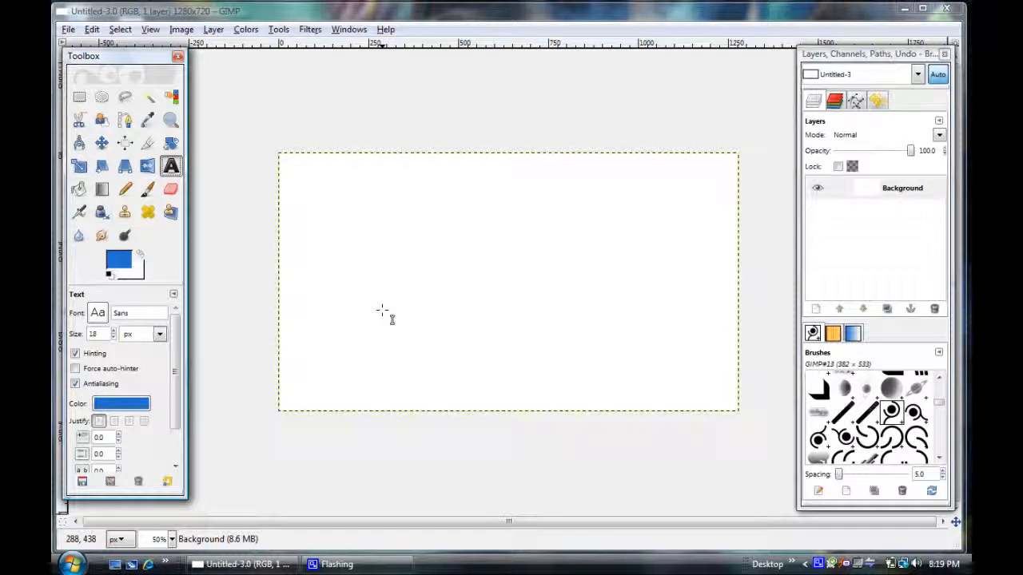
# Add the text "Oh!" at size 300 px in a text box about 1278 × 454 px across the canvas.
pyautogui.moveTo(280, 177); pyautogui.dragTo(738, 340)
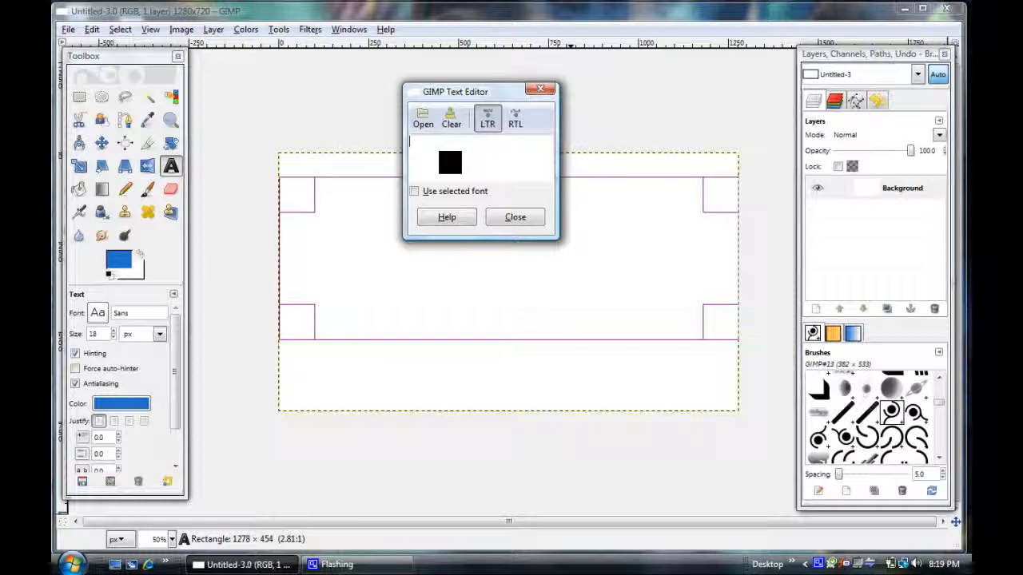
pyautogui.write('Oh!')
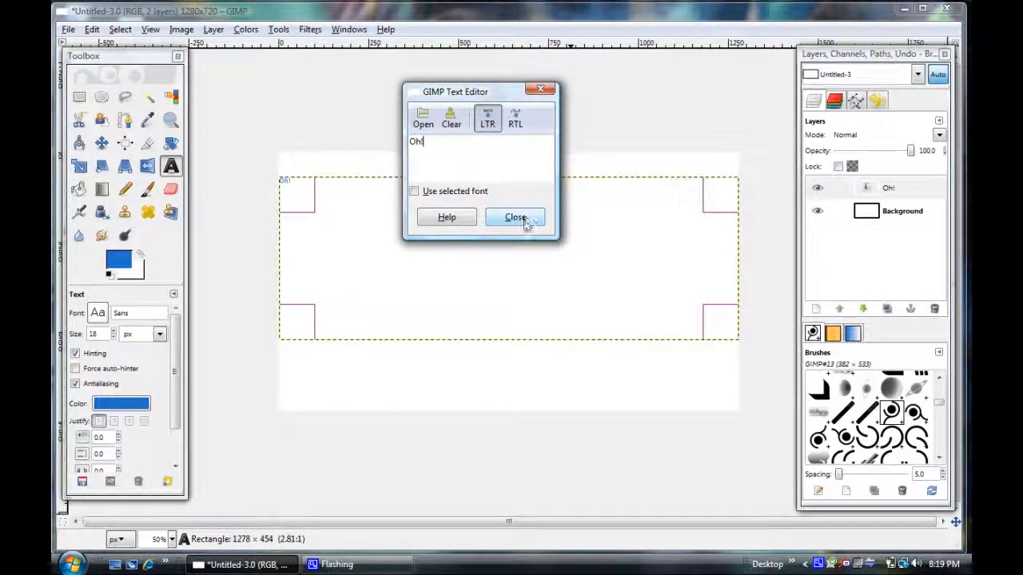
pyautogui.moveTo(431, 152); pyautogui.dragTo(408, 144)
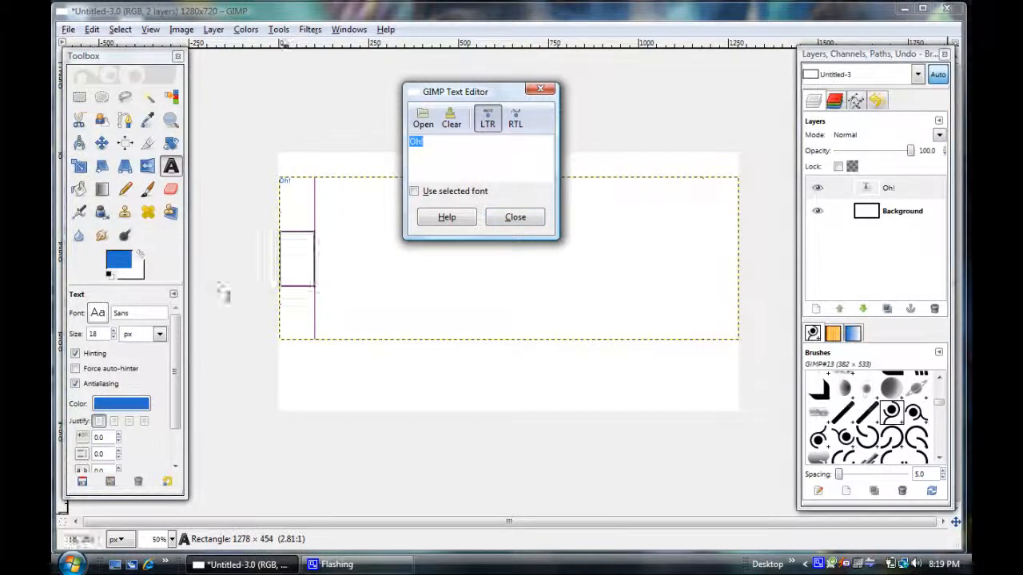
pyautogui.click(83, 337)
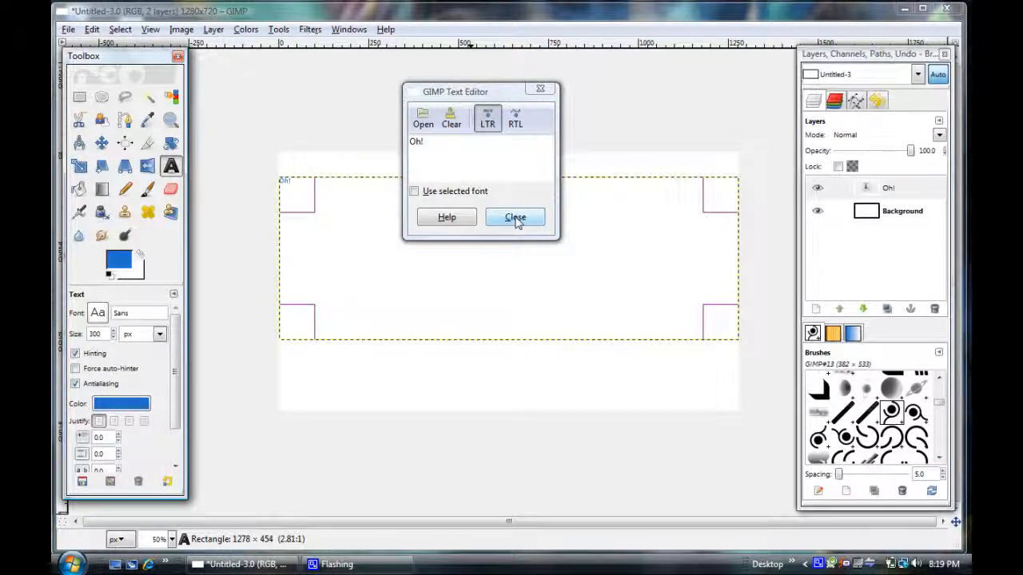
pyautogui.press('Return')
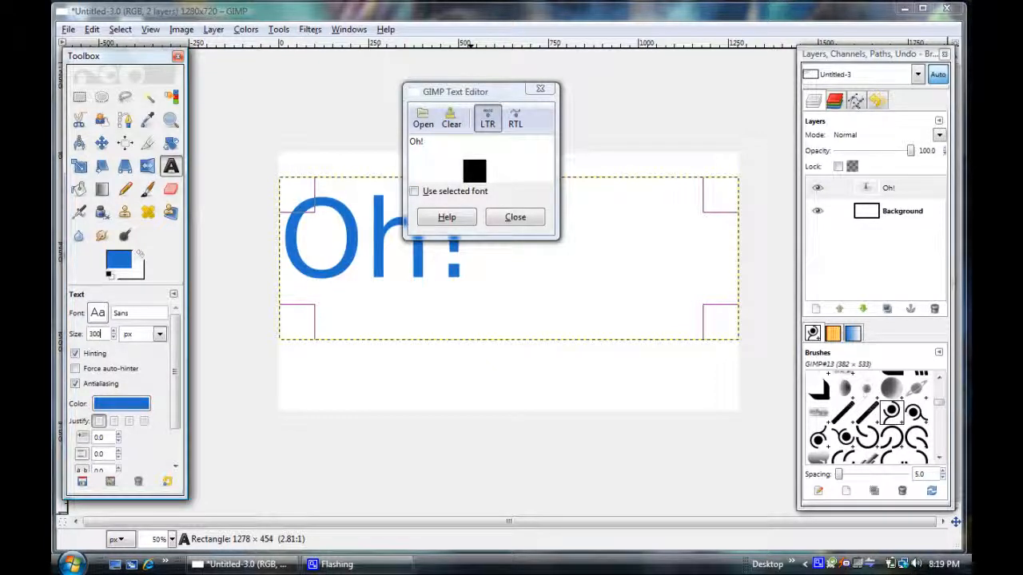
pyautogui.click(515, 218)
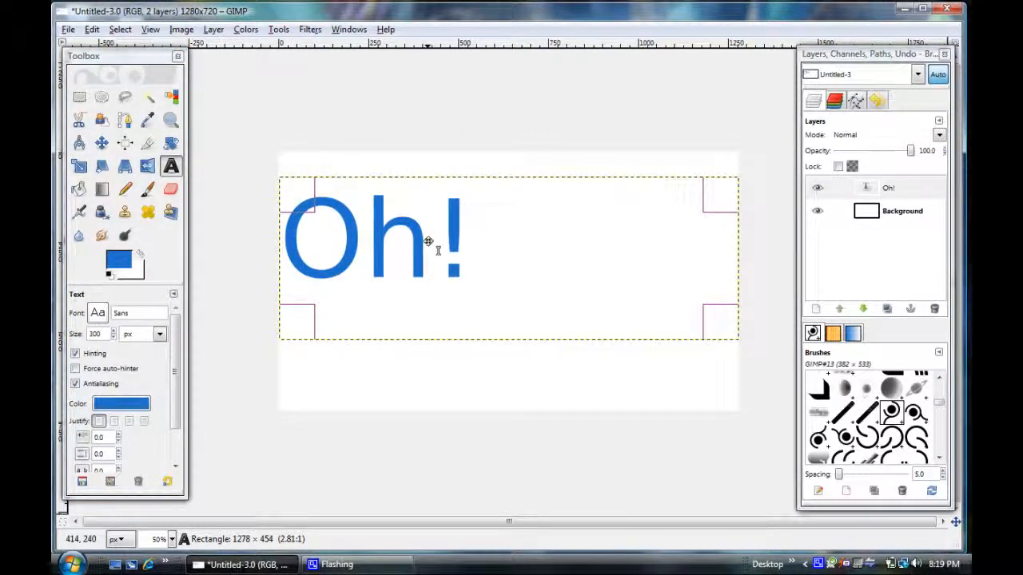
# Expand the "Oh!" layer to the image size and add a transparent 1280 × 720 px layer above it.
pyautogui.rightClick(890, 192)
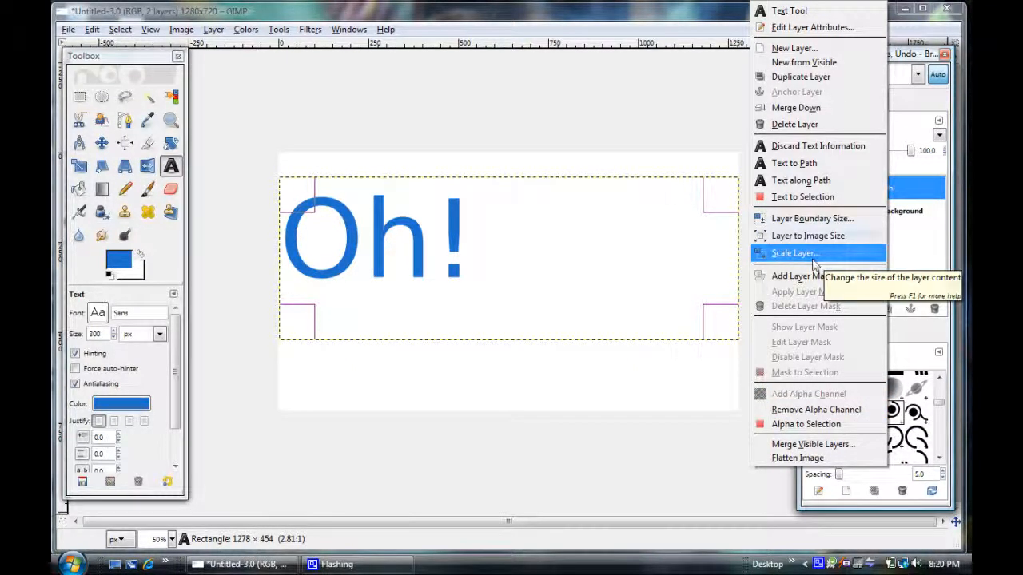
pyautogui.click(807, 235)
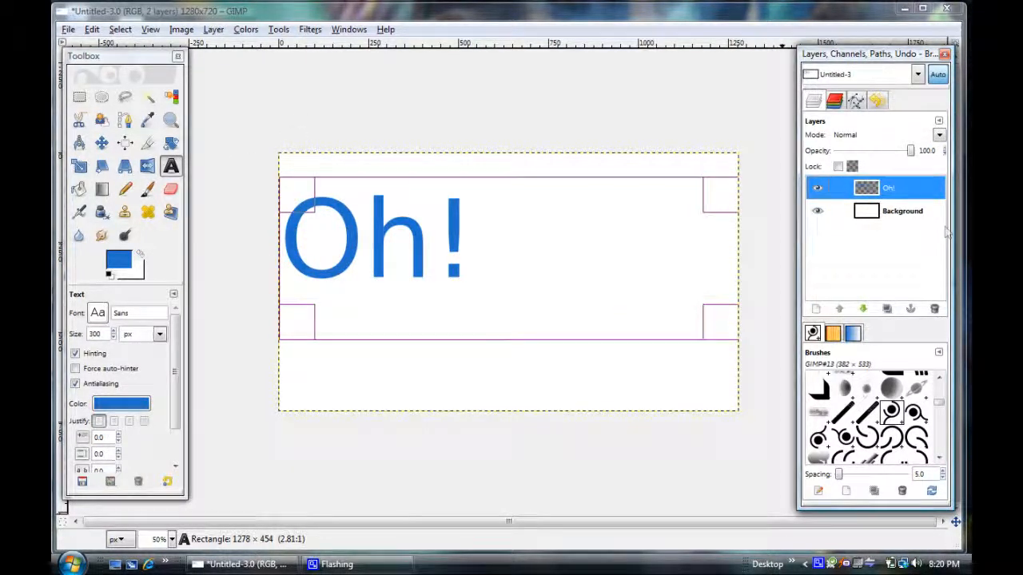
pyautogui.click(816, 312)
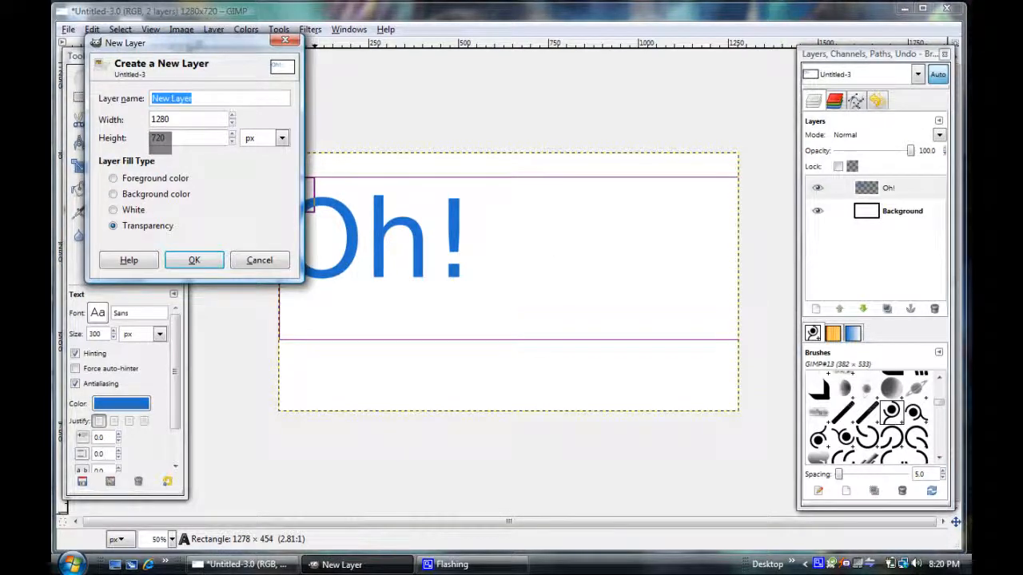
pyautogui.click(194, 260)
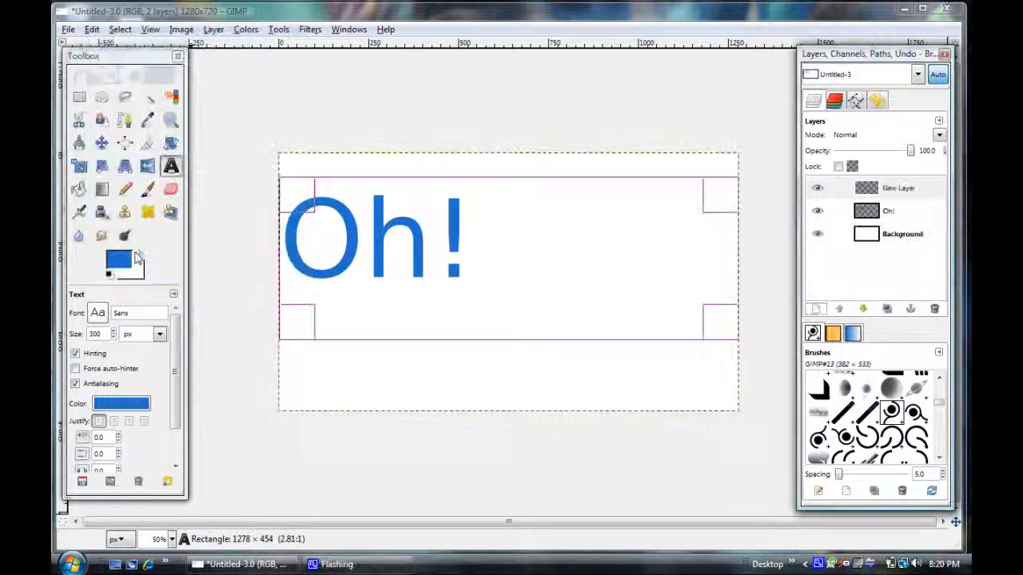
pyautogui.click(892, 195)
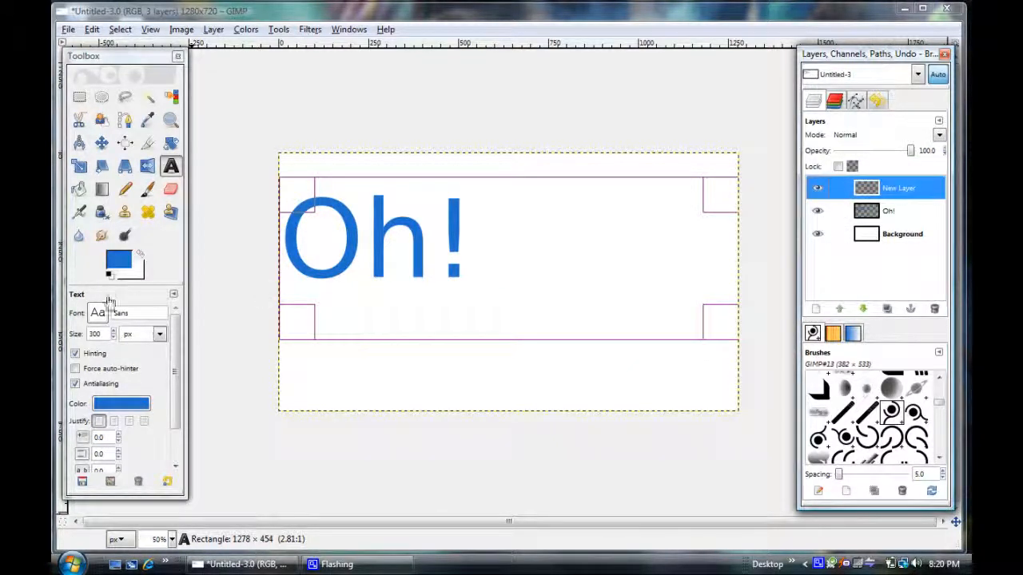
# Add the text "Snap" in a second text box about 1164 × 292 px beneath "Oh!".
pyautogui.click(171, 165)
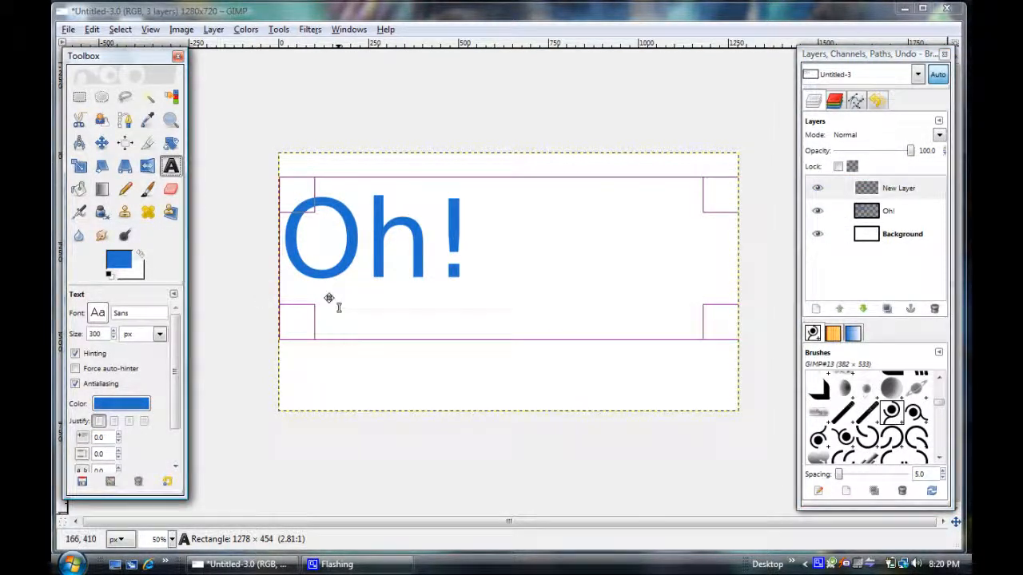
pyautogui.moveTo(300, 384); pyautogui.dragTo(717, 280)
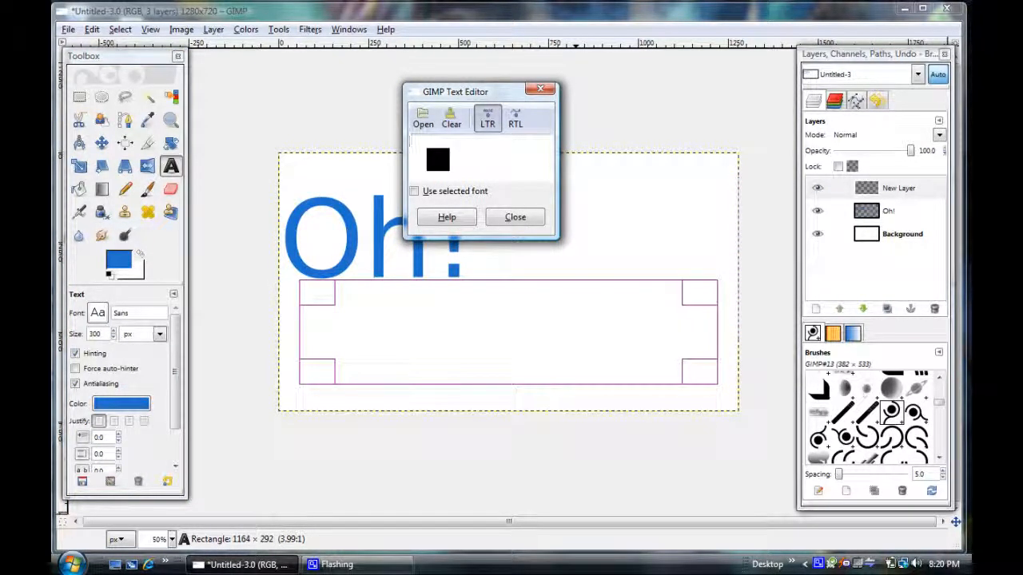
pyautogui.write('Sna')
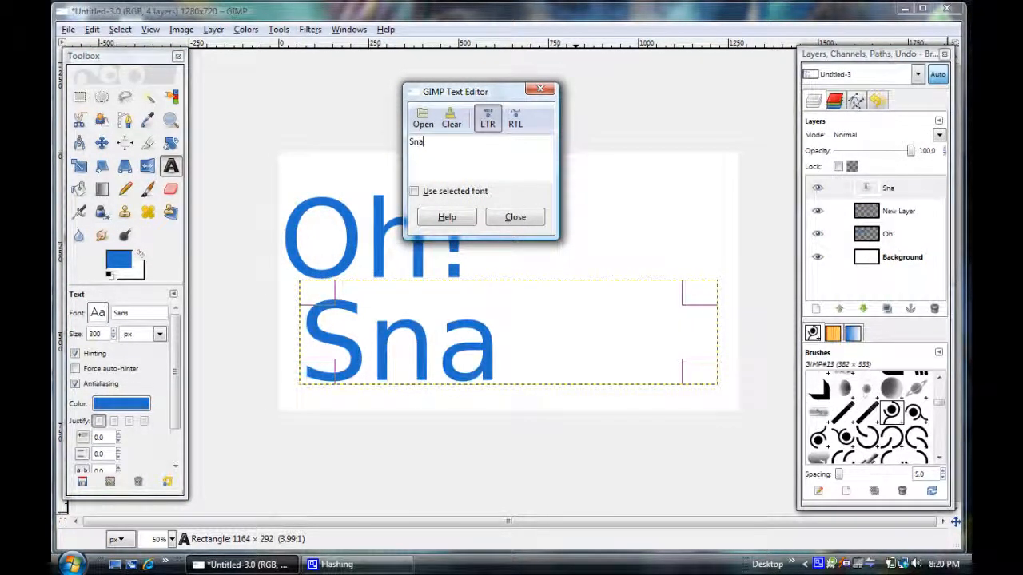
pyautogui.write('p')
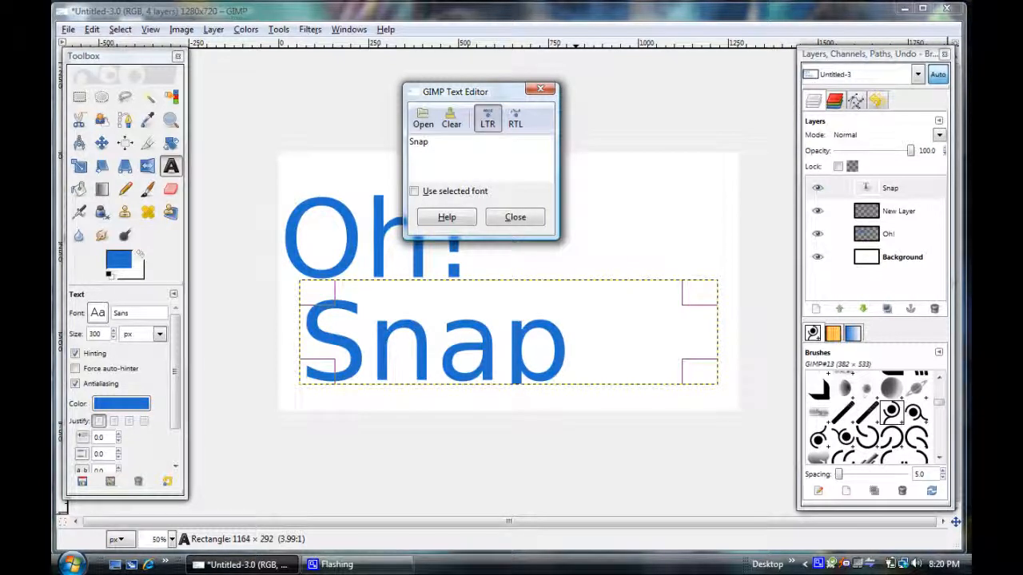
# Set the font of the "Snap" text to Comic Sans MS Bold.
pyautogui.moveTo(446, 147); pyautogui.dragTo(397, 145)
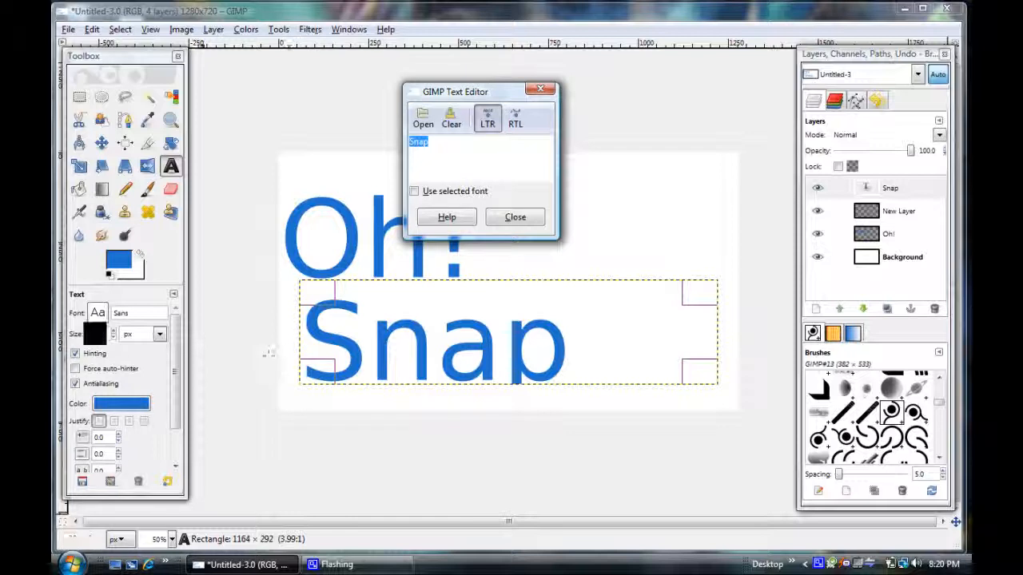
pyautogui.click(97, 314)
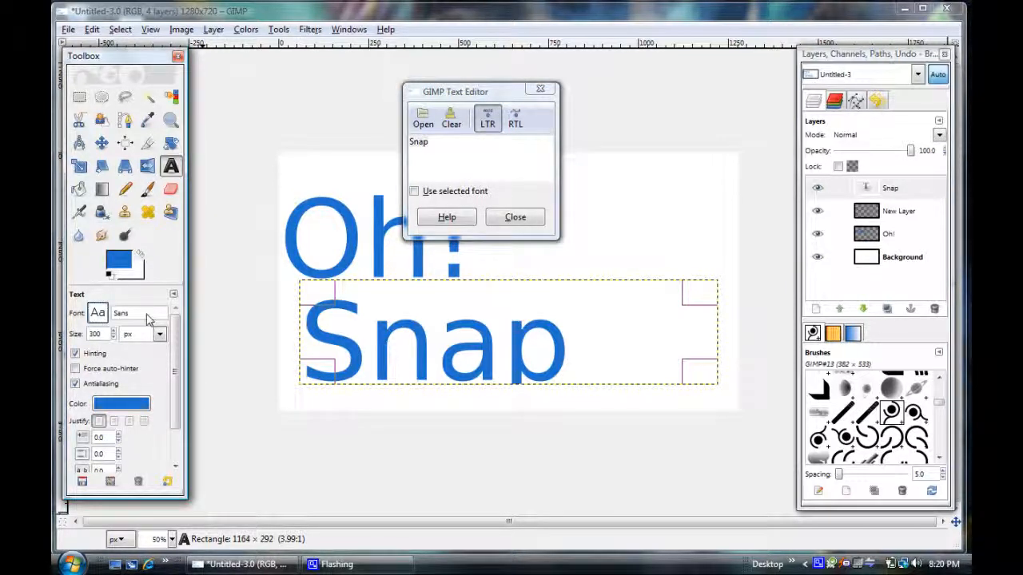
pyautogui.click(97, 314)
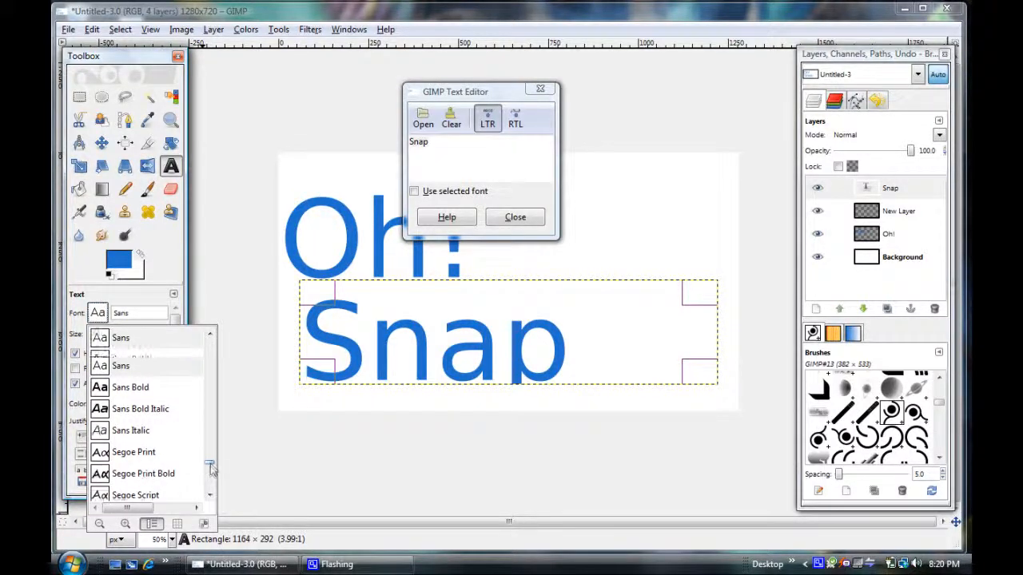
pyautogui.moveTo(211, 477); pyautogui.dragTo(213, 415)
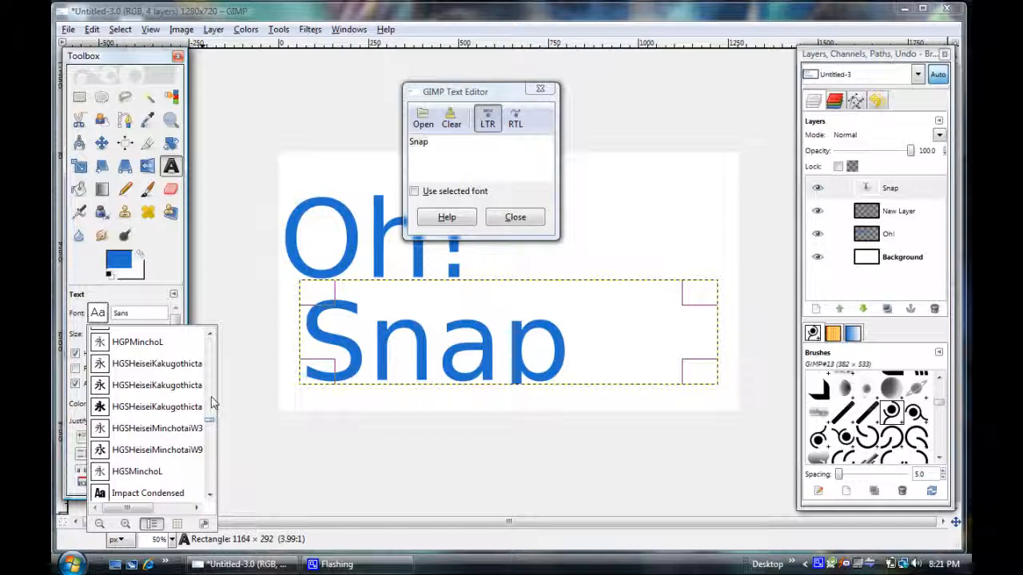
pyautogui.scroll(5, 213, 392)
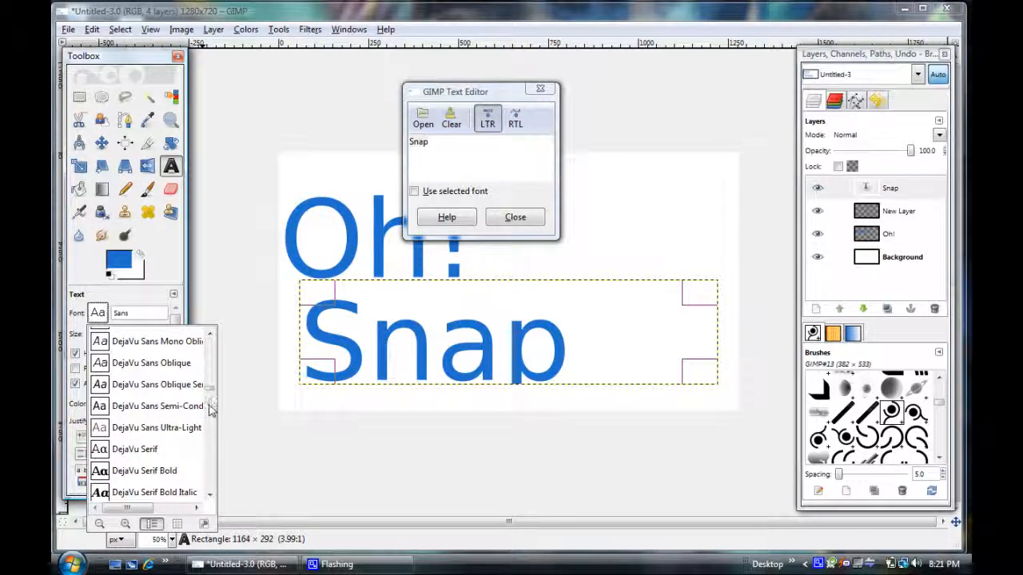
pyautogui.scroll(3, 212, 383)
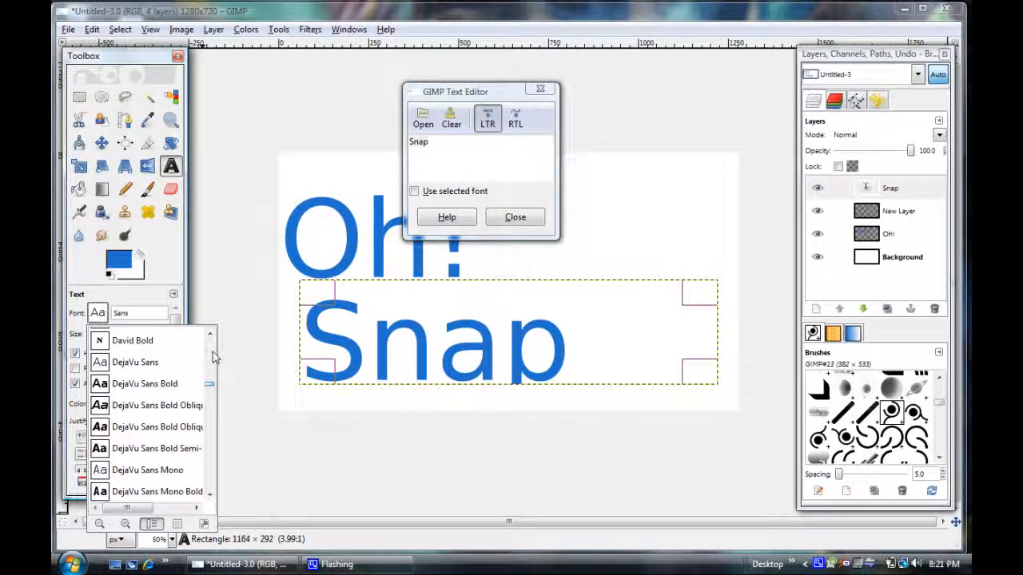
pyautogui.scroll(5, 211, 382)
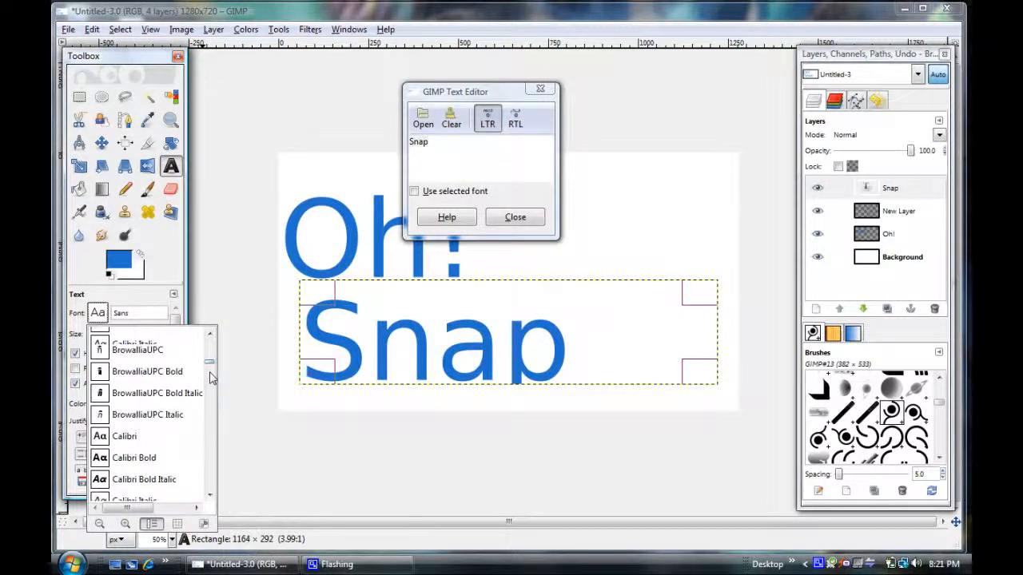
pyautogui.scroll(3, 211, 366)
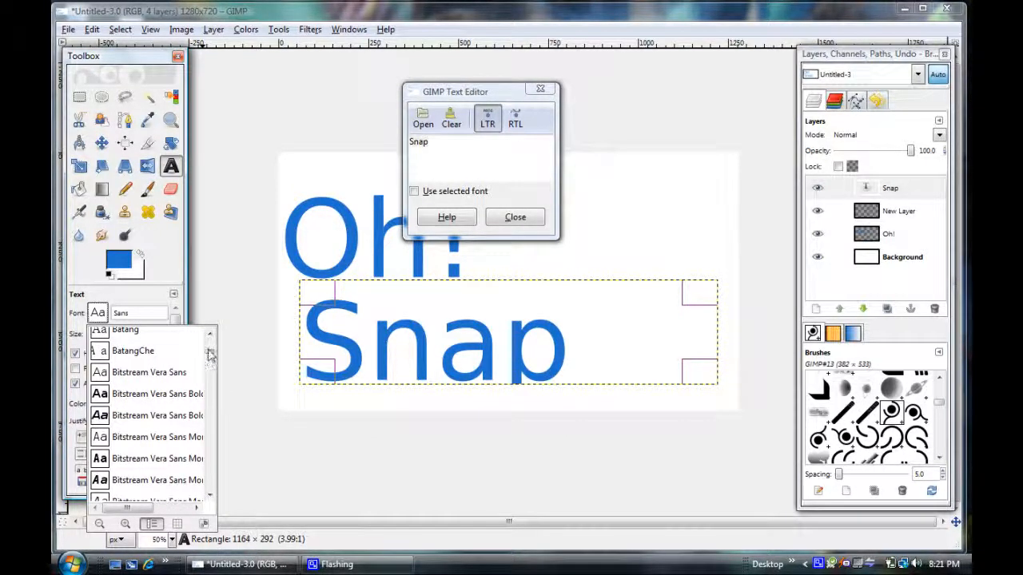
pyautogui.scroll(2, 210, 352)
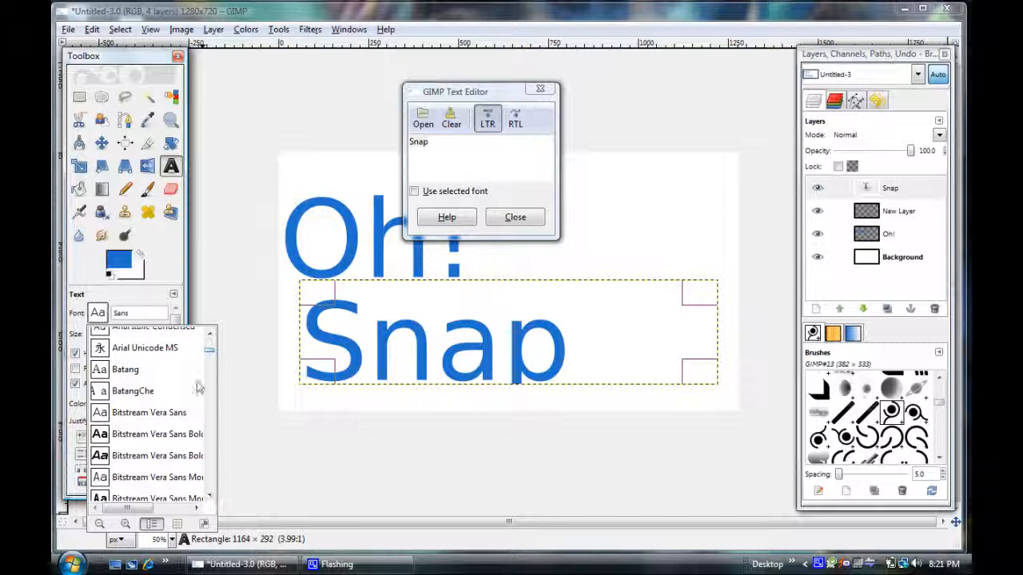
pyautogui.scroll(-5, 211, 355)
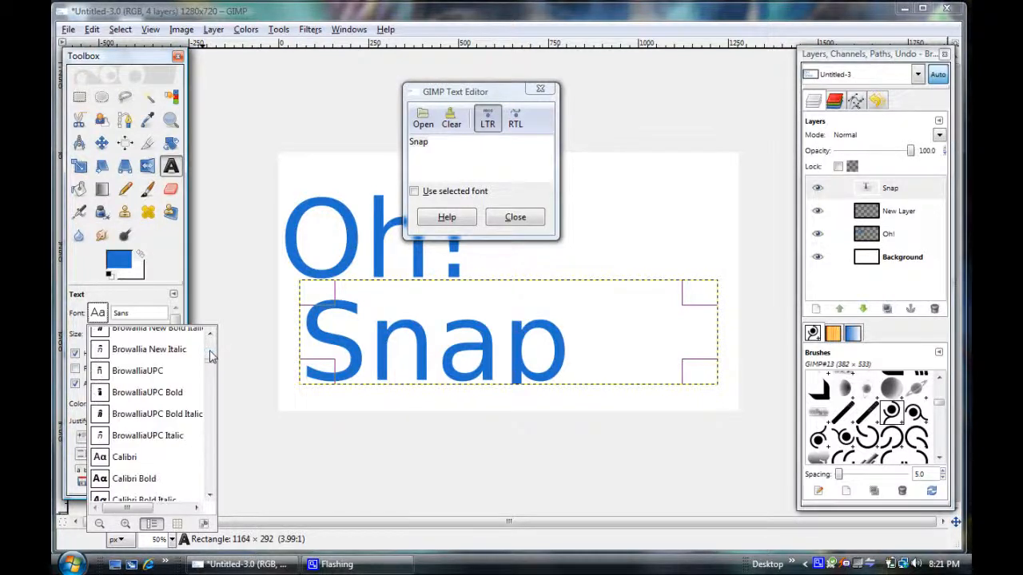
pyautogui.scroll(-3, 211, 368)
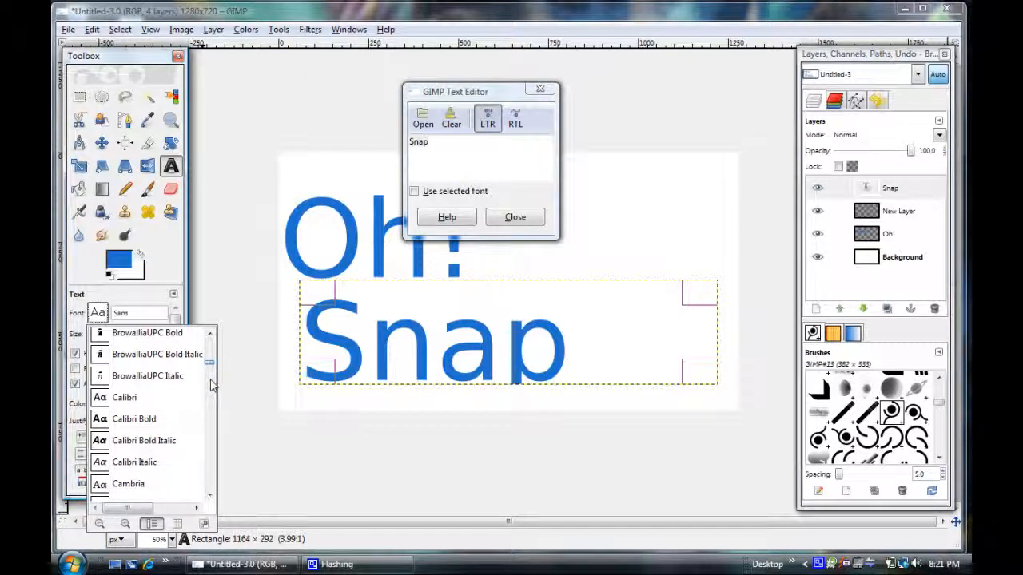
pyautogui.scroll(-5, 214, 386)
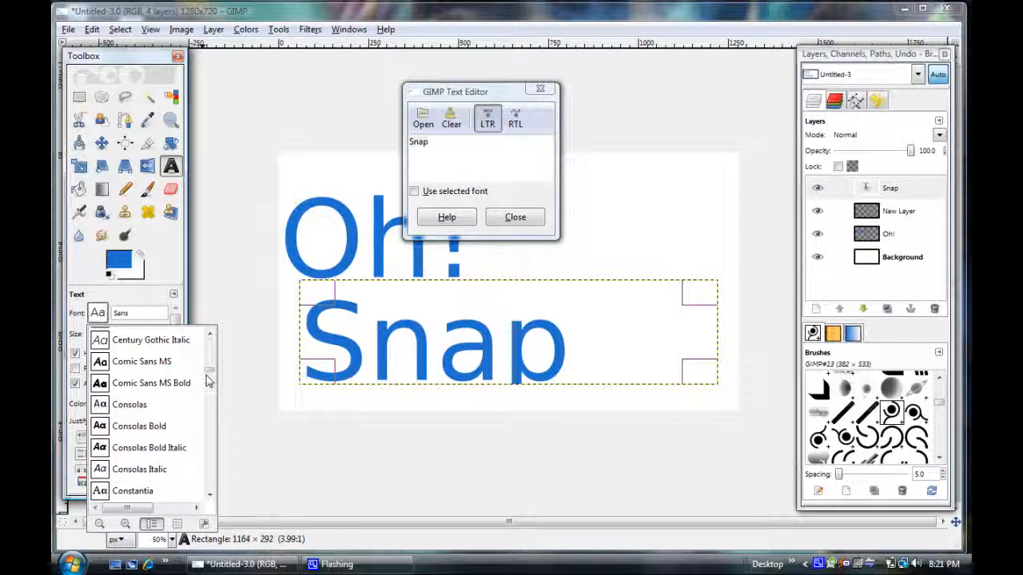
pyautogui.click(106, 384)
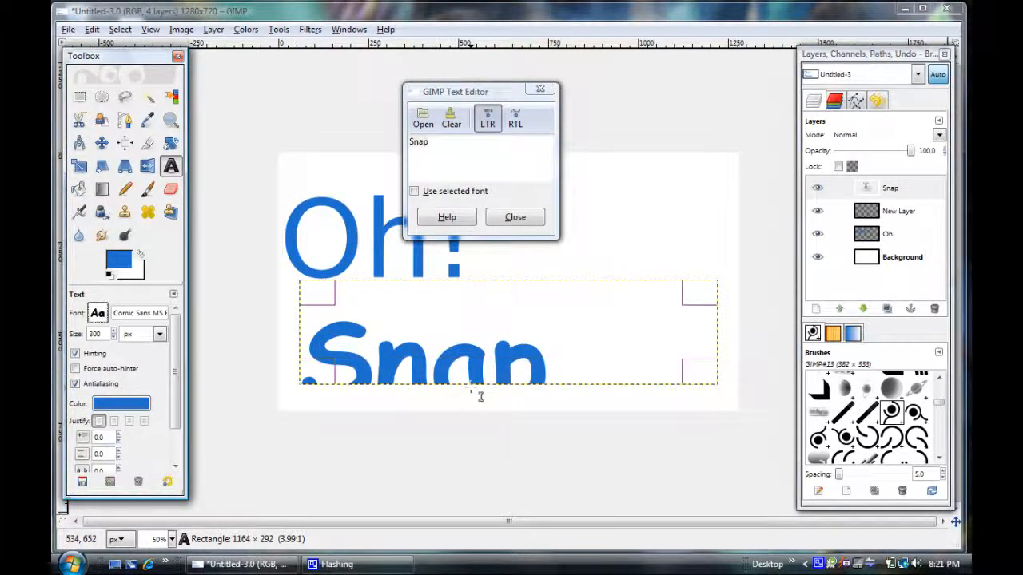
# Enlarge the "Snap" text box to about 1164 × 480 px and move it up and right so the word sits diagonally beneath "Oh!".
pyautogui.moveTo(482, 392); pyautogui.dragTo(487, 460)
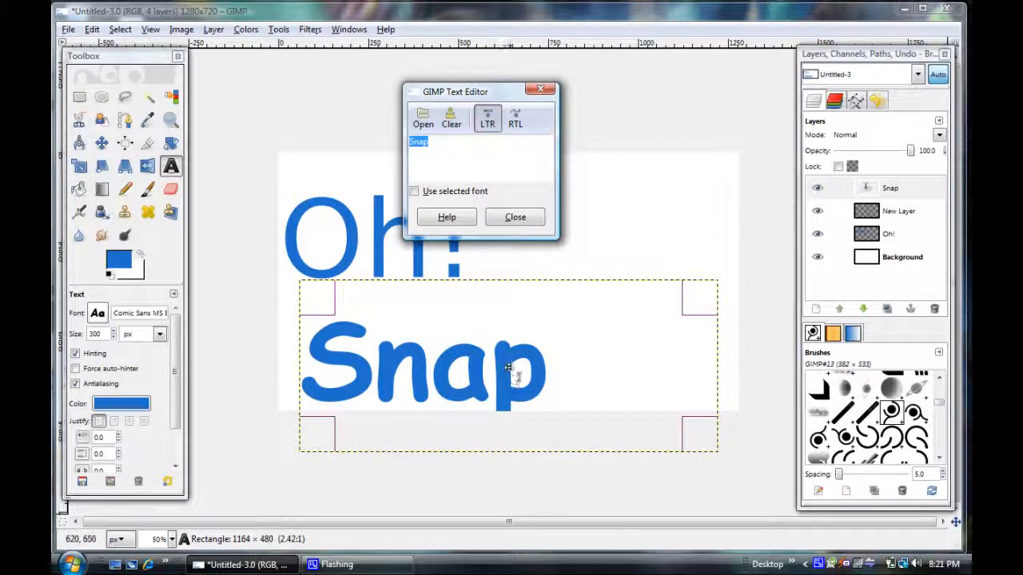
pyautogui.moveTo(514, 366); pyautogui.dragTo(513, 327)
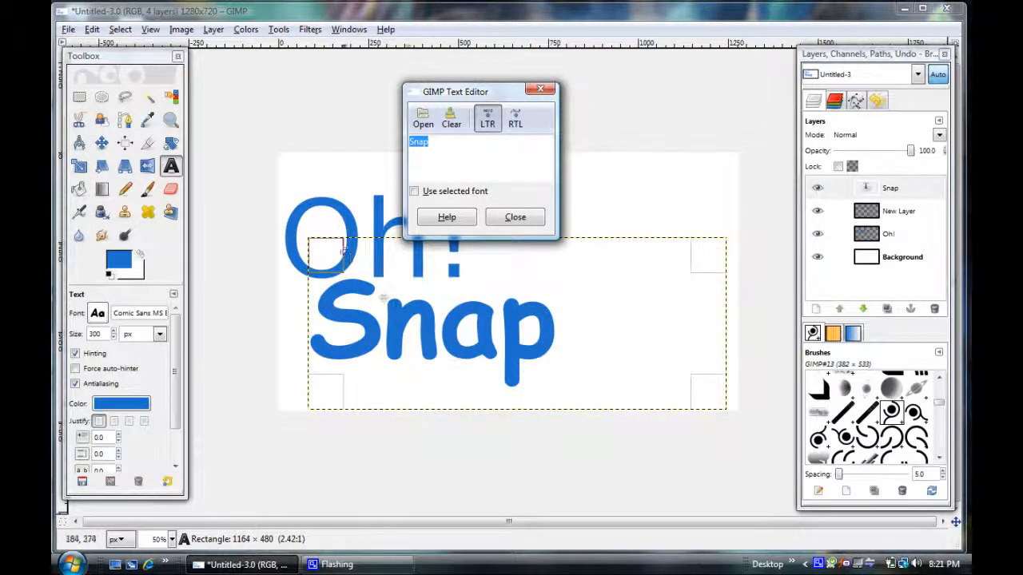
pyautogui.moveTo(398, 318); pyautogui.dragTo(513, 326)
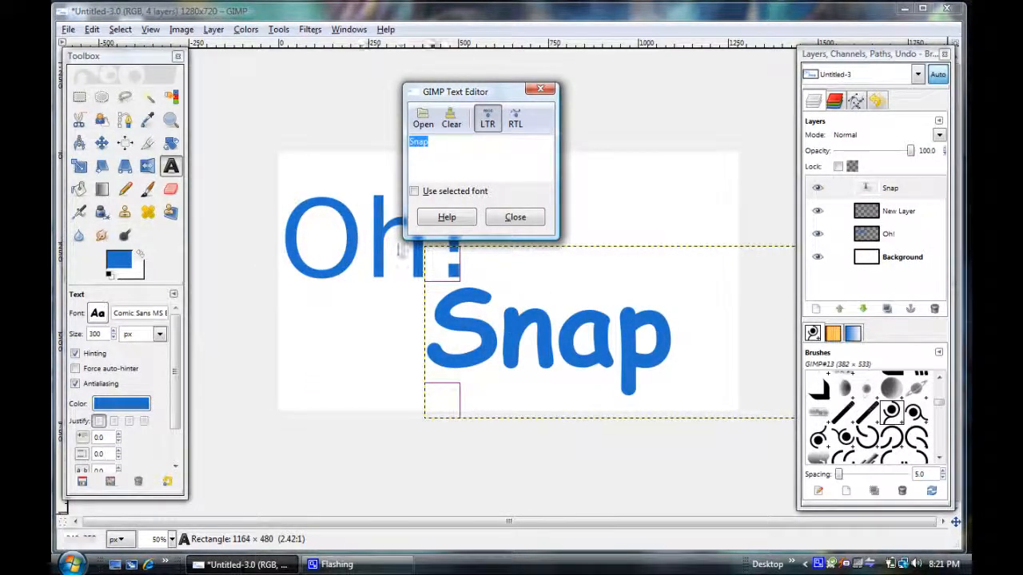
pyautogui.click(516, 217)
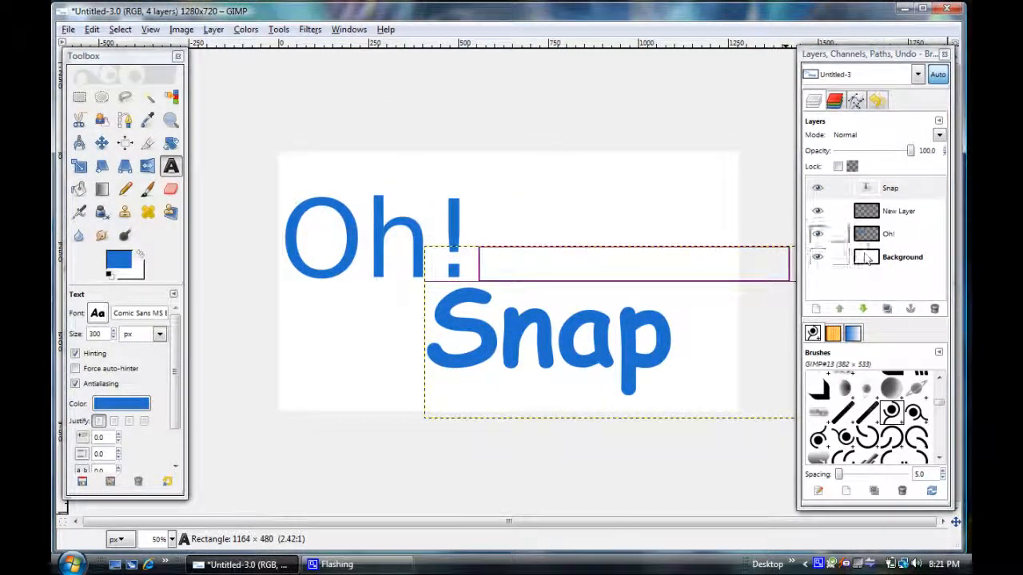
# Edit the existing "Oh!" text layer, discarding its modifications, and set its font to Sans Bold.
pyautogui.click(875, 233)
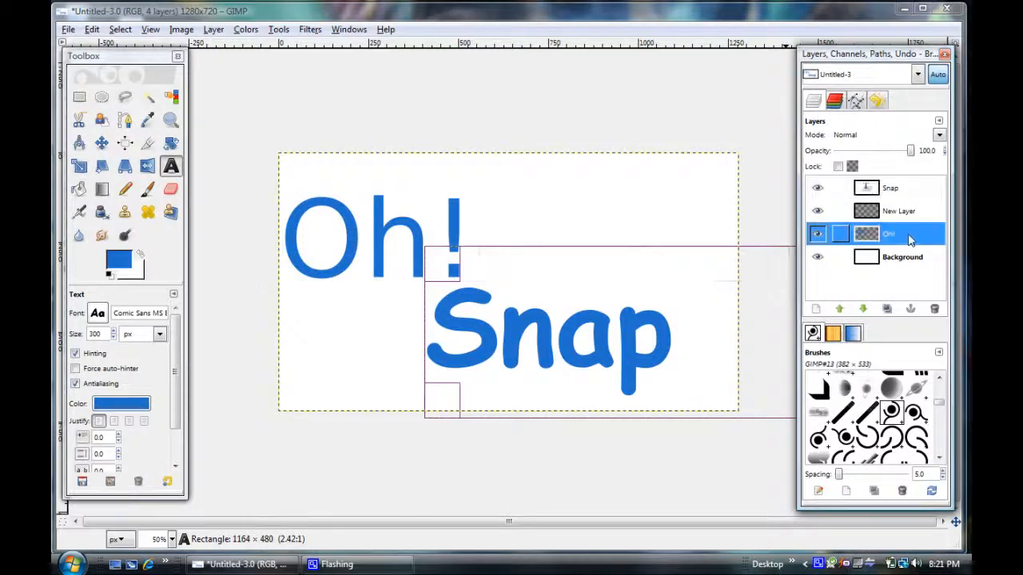
pyautogui.click(357, 242)
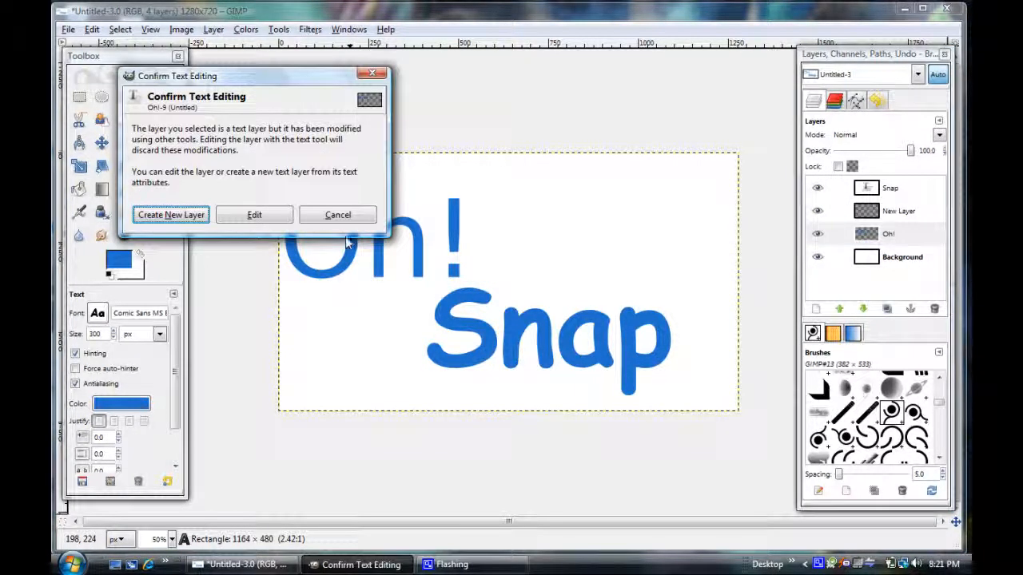
pyautogui.click(255, 216)
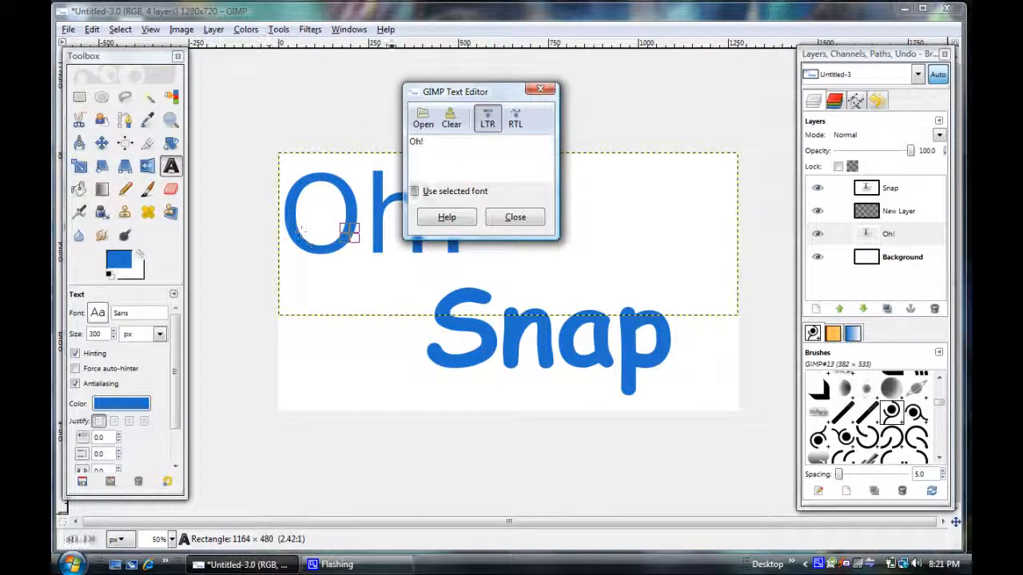
pyautogui.moveTo(436, 150); pyautogui.dragTo(398, 152)
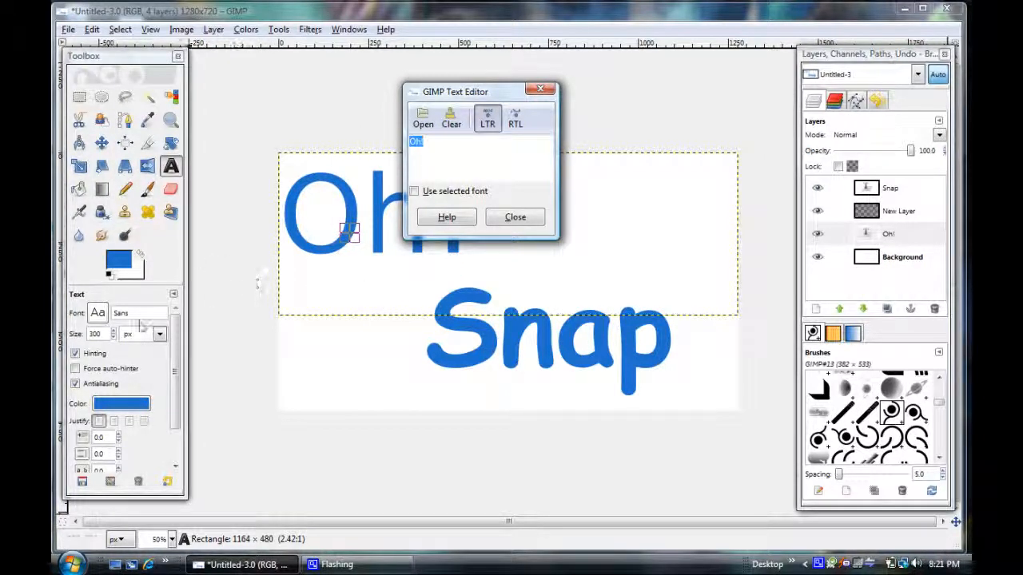
pyautogui.click(112, 317)
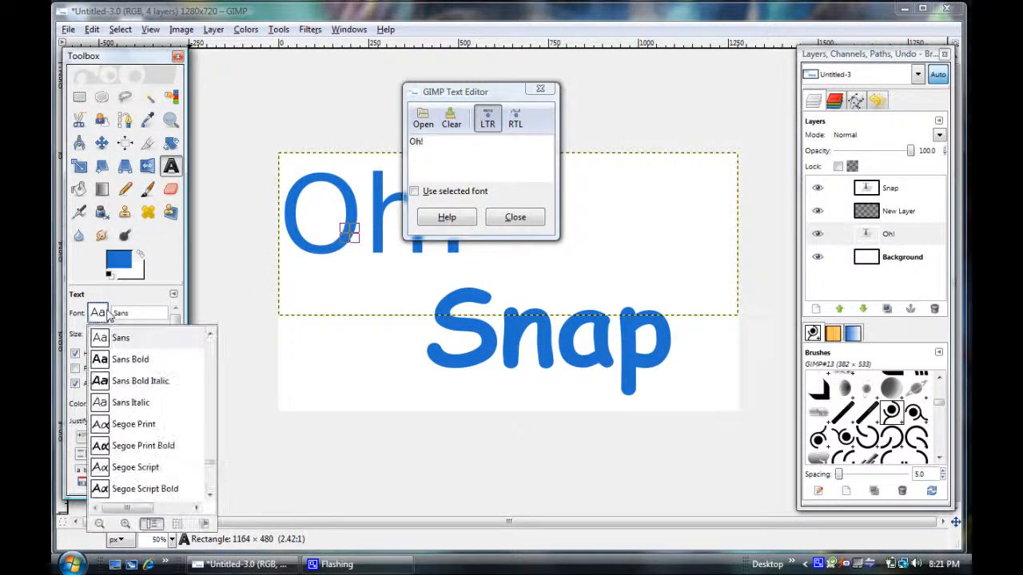
pyautogui.click(137, 363)
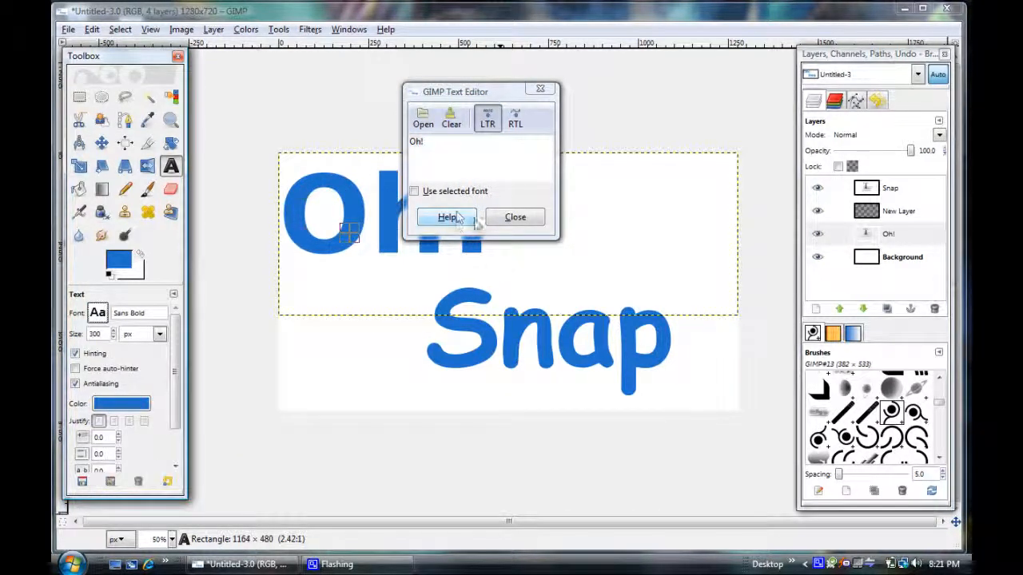
pyautogui.click(516, 219)
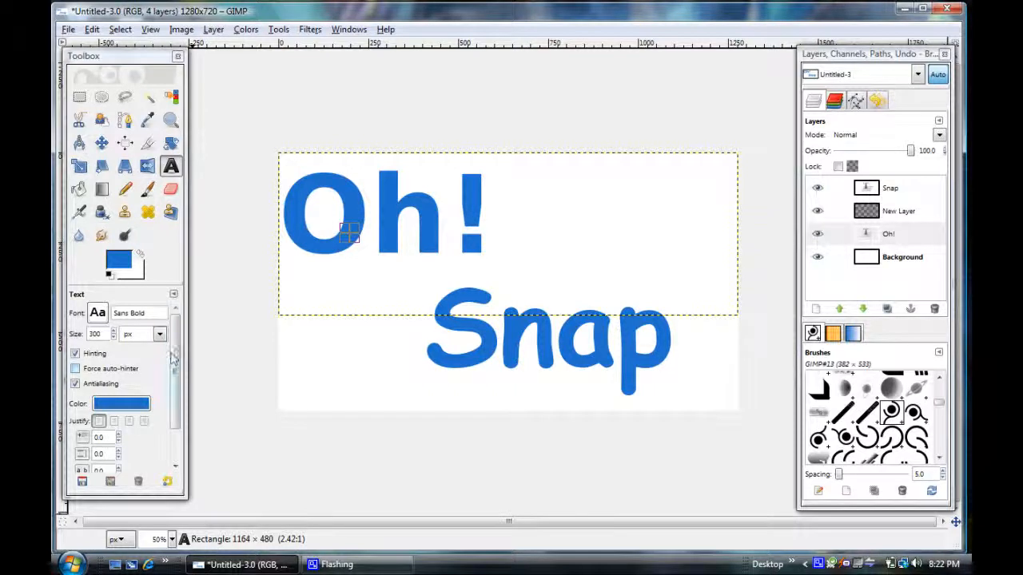
# Move the "Oh!" text slightly right and down on the canvas with the Move tool, closer to "Snap".
pyautogui.scroll(-1, 176, 361)
pyautogui.scroll(1, 176, 357)
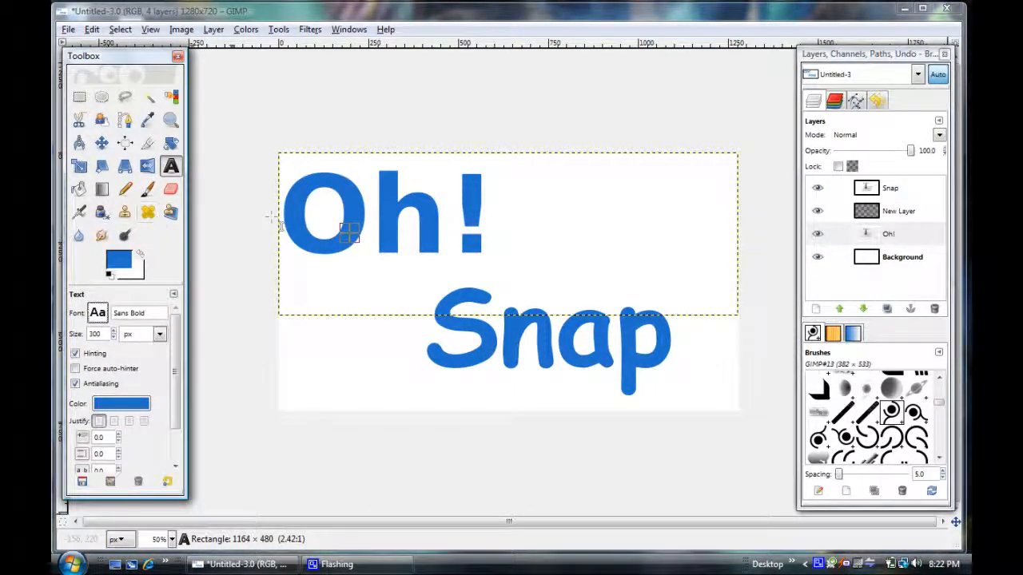
pyautogui.click(103, 143)
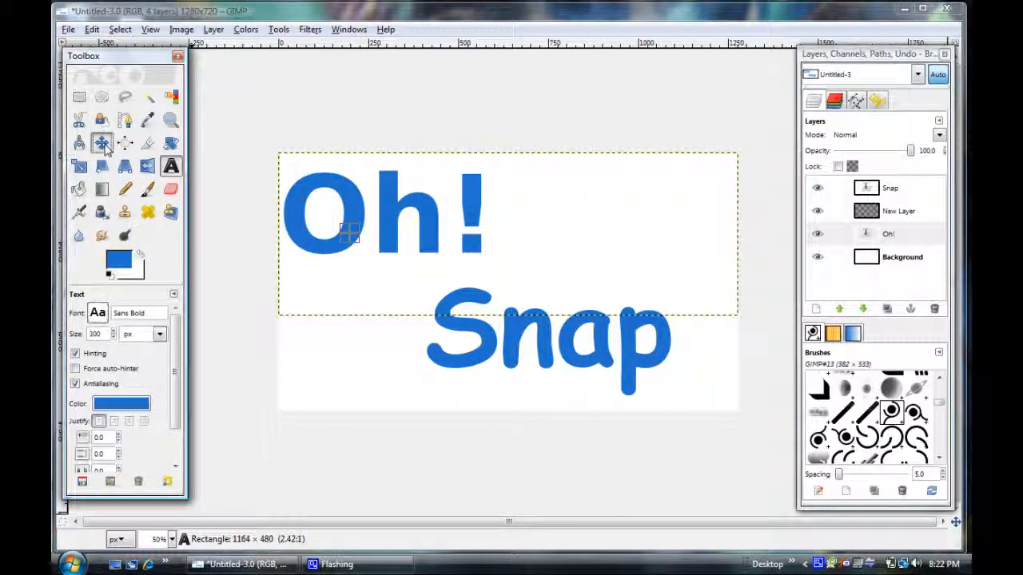
pyautogui.moveTo(388, 213); pyautogui.dragTo(445, 234)
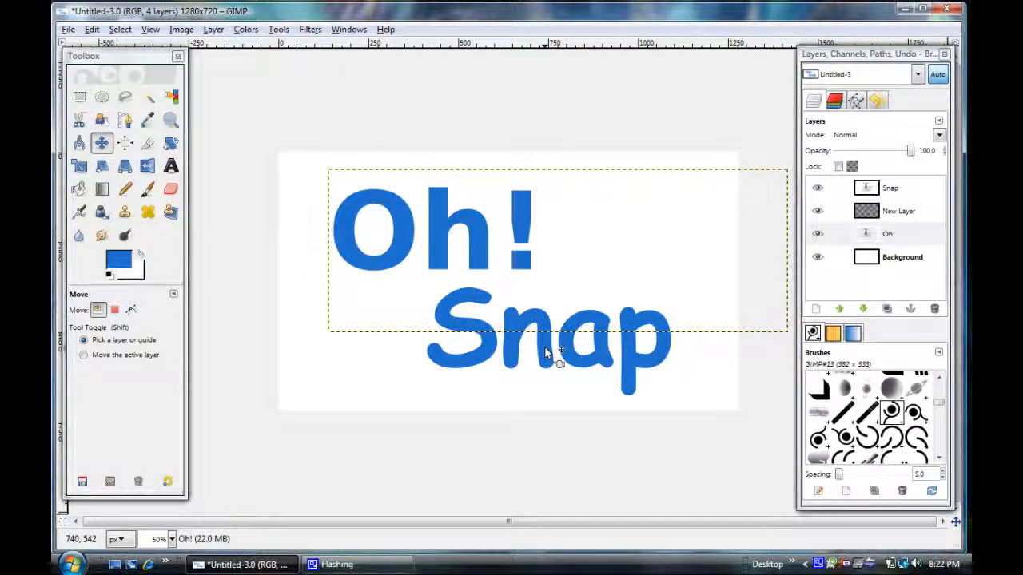
# Delete the empty layer between "Snap" and "Oh!", and nudge the "Snap" text slightly down and left.
pyautogui.click(909, 189)
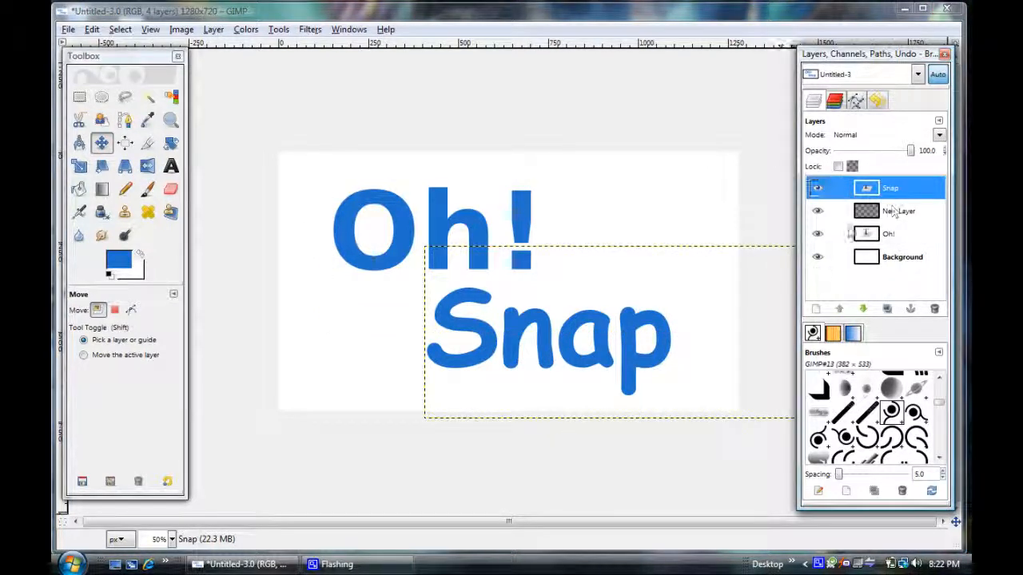
pyautogui.click(887, 211)
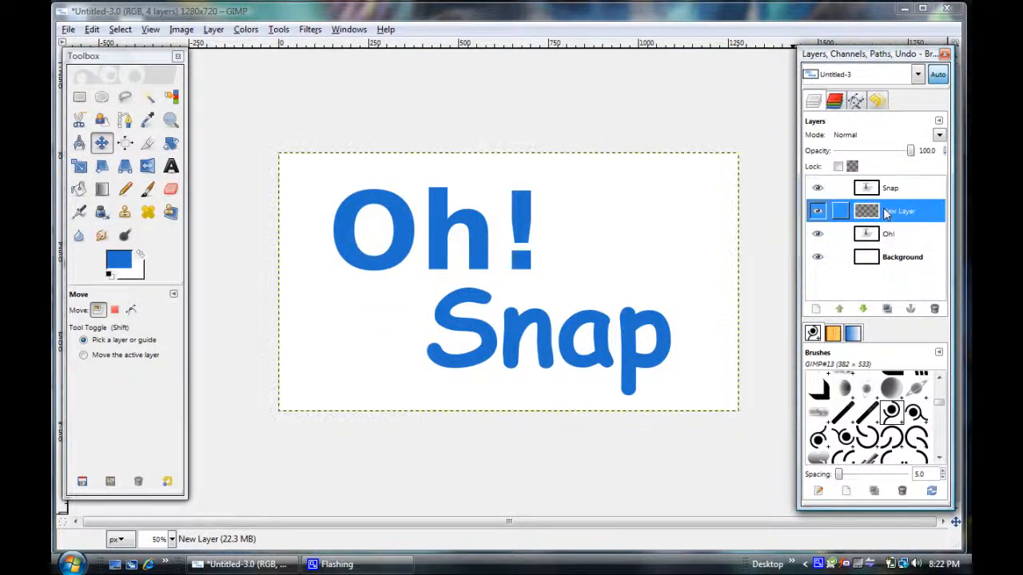
pyautogui.click(934, 309)
pyautogui.moveTo(516, 336)
pyautogui.mouseDown()
pyautogui.moveTo(497, 331)
pyautogui.moveTo(553, 336)
pyautogui.moveTo(563, 323)
pyautogui.moveTo(509, 331)
pyautogui.moveTo(515, 340)
pyautogui.mouseUp()
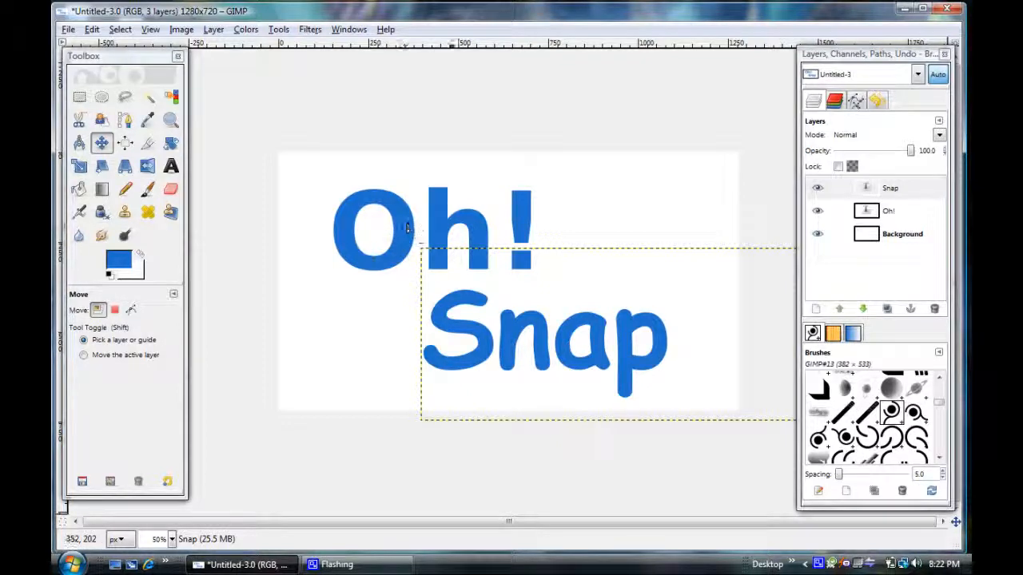
# Select the ringed-circle brush GIMP#67 (220 × 192).
pyautogui.scroll(-1, 940, 410)
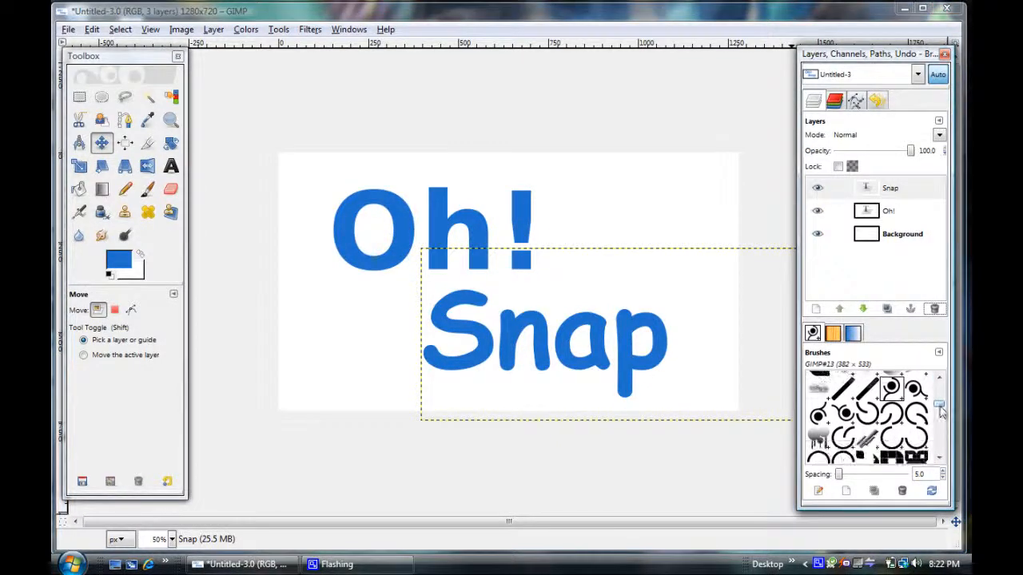
pyautogui.moveTo(940, 409)
pyautogui.mouseDown()
pyautogui.moveTo(942, 455)
pyautogui.moveTo(944, 415)
pyautogui.mouseUp()
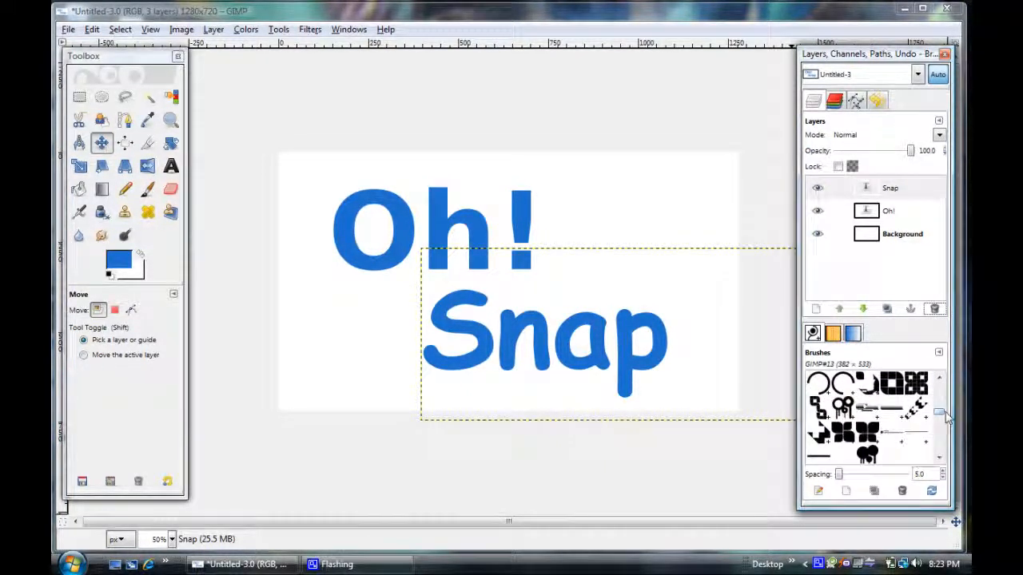
pyautogui.moveTo(946, 417); pyautogui.dragTo(946, 418)
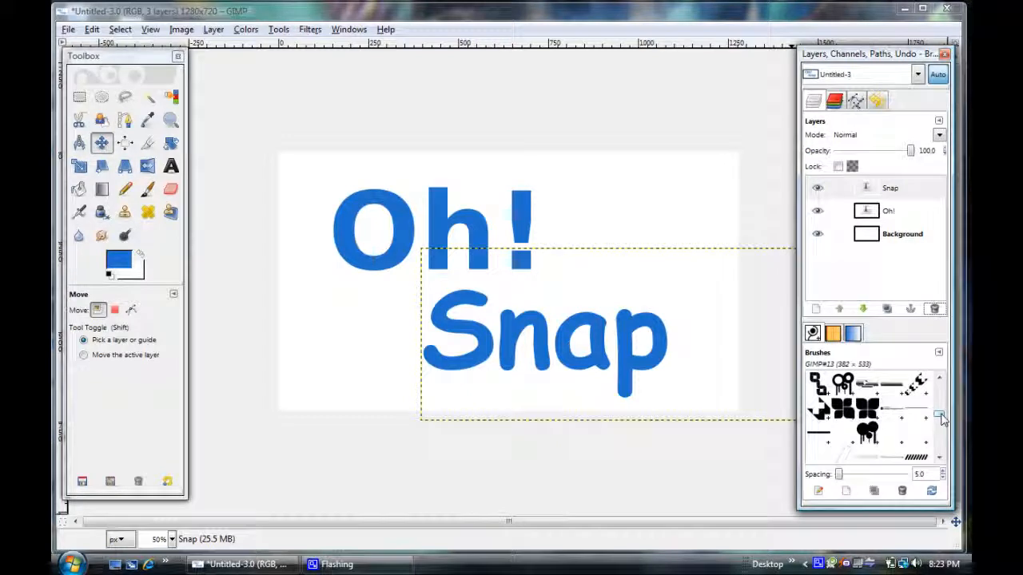
pyautogui.scroll(-1, 940, 417)
pyautogui.moveTo(941, 418); pyautogui.dragTo(943, 435)
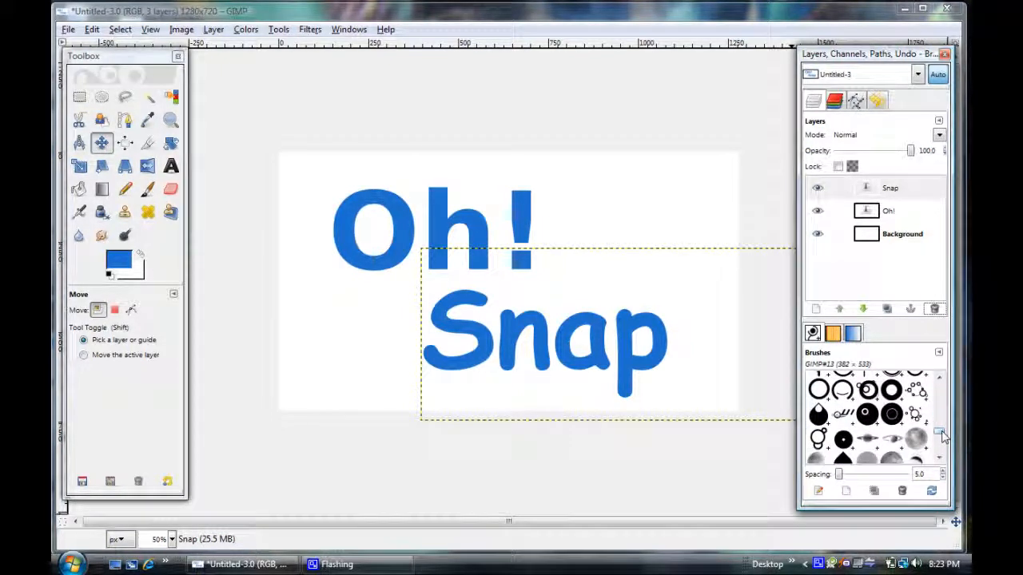
pyautogui.click(871, 393)
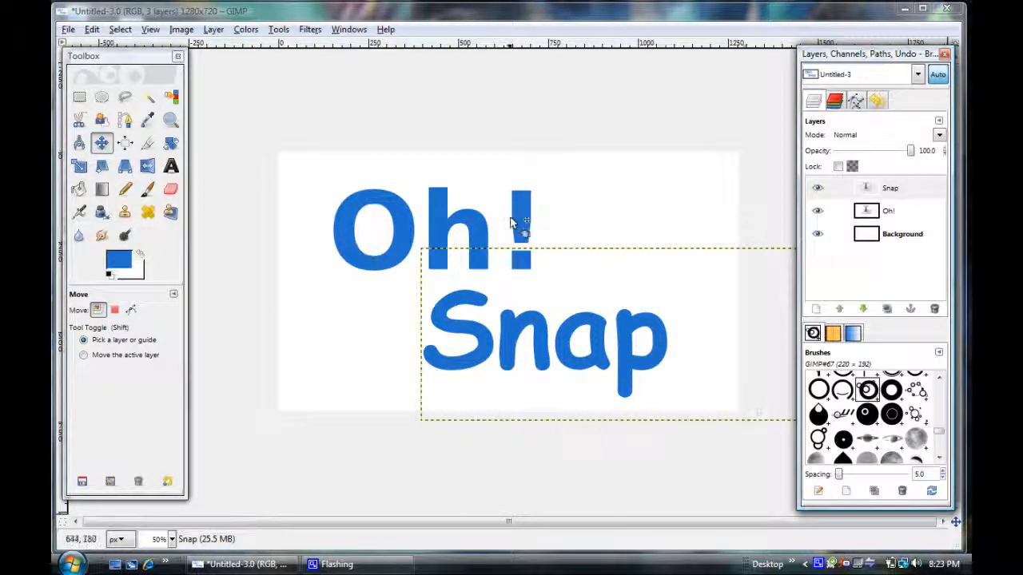
# Add a transparent 1280 × 720 px layer above "Snap" and set the Paintbrush scale to 2.72.
pyautogui.click(148, 190)
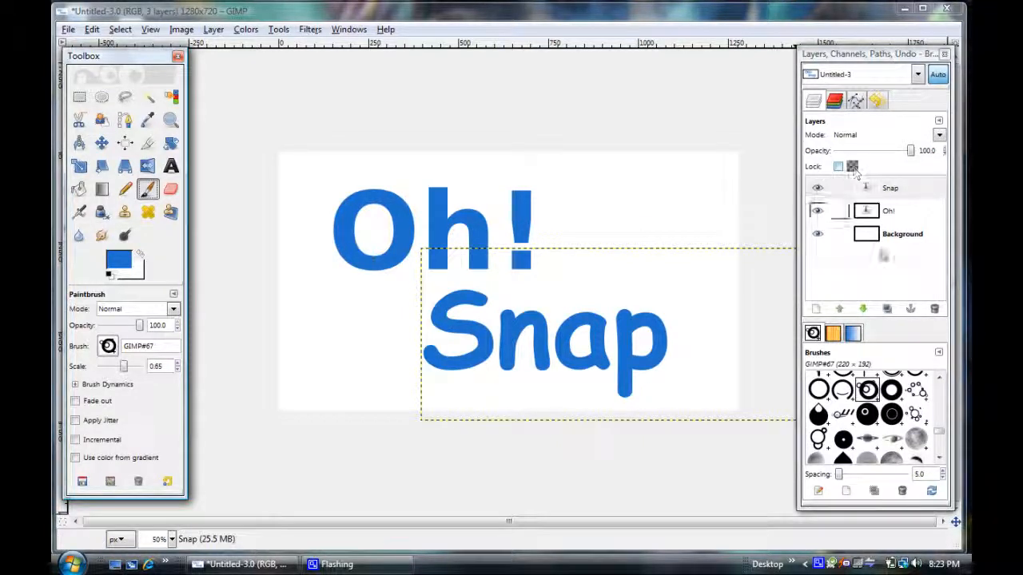
pyautogui.click(815, 309)
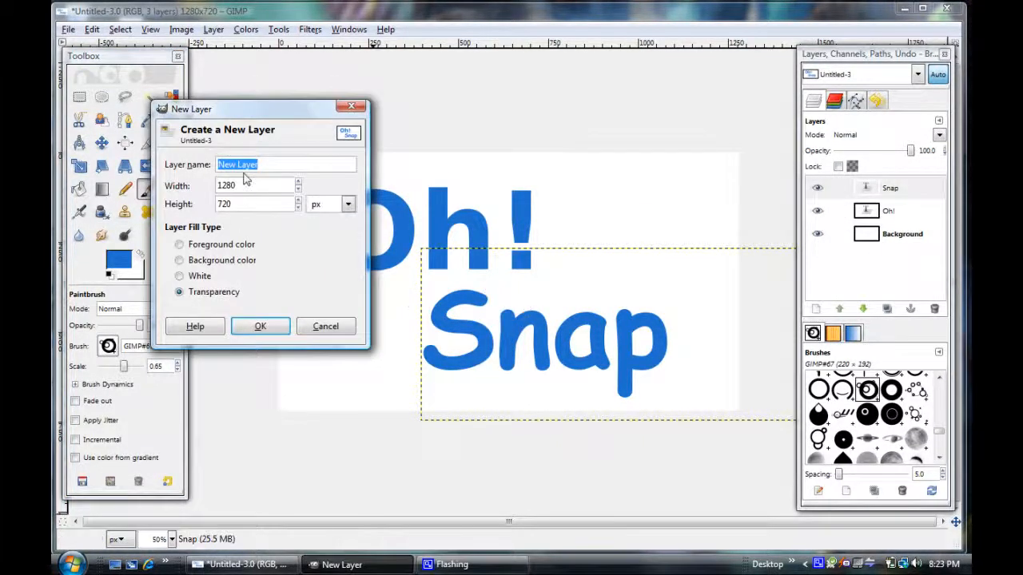
pyautogui.click(263, 327)
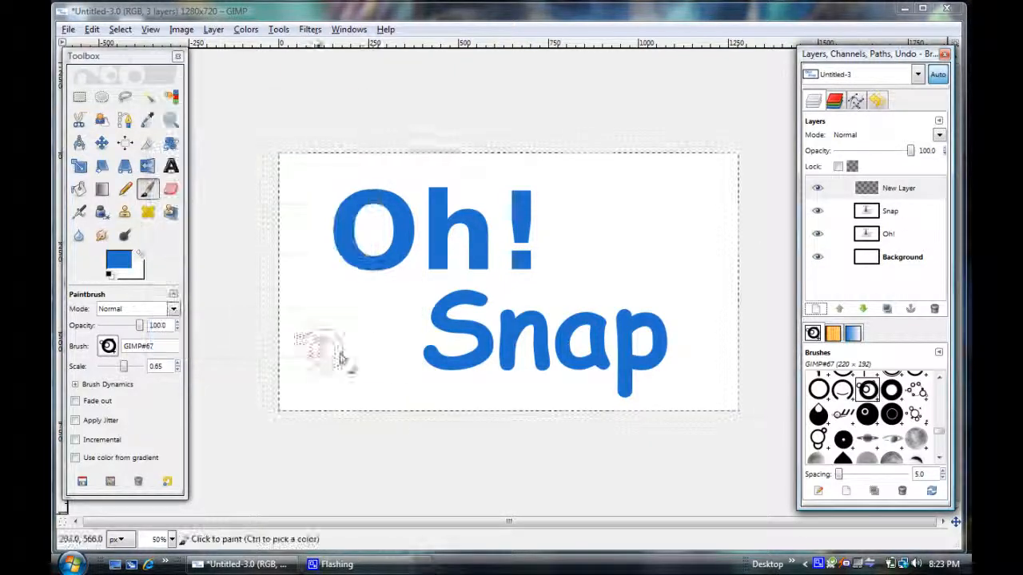
pyautogui.click(126, 366)
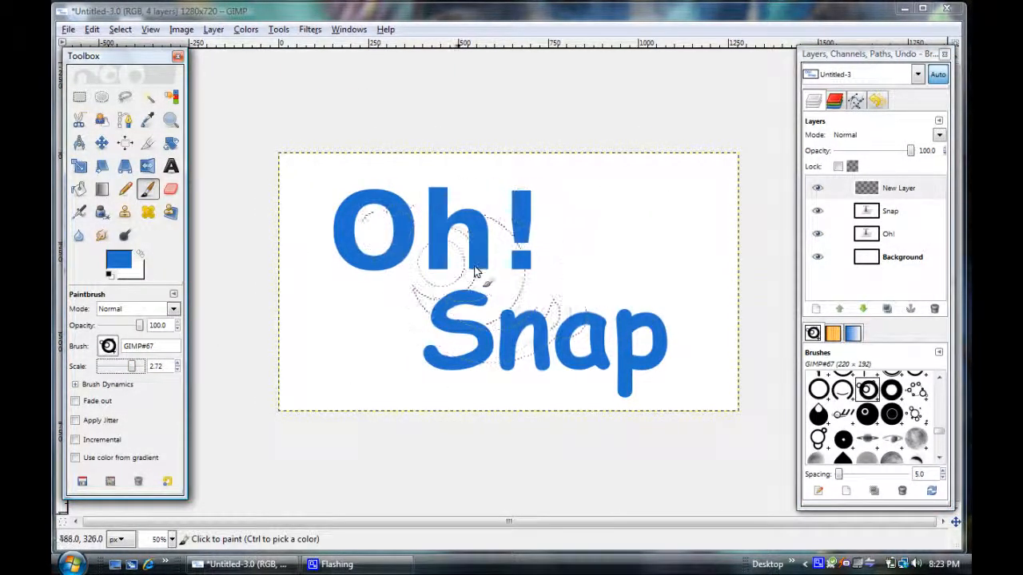
pyautogui.click(611, 264)
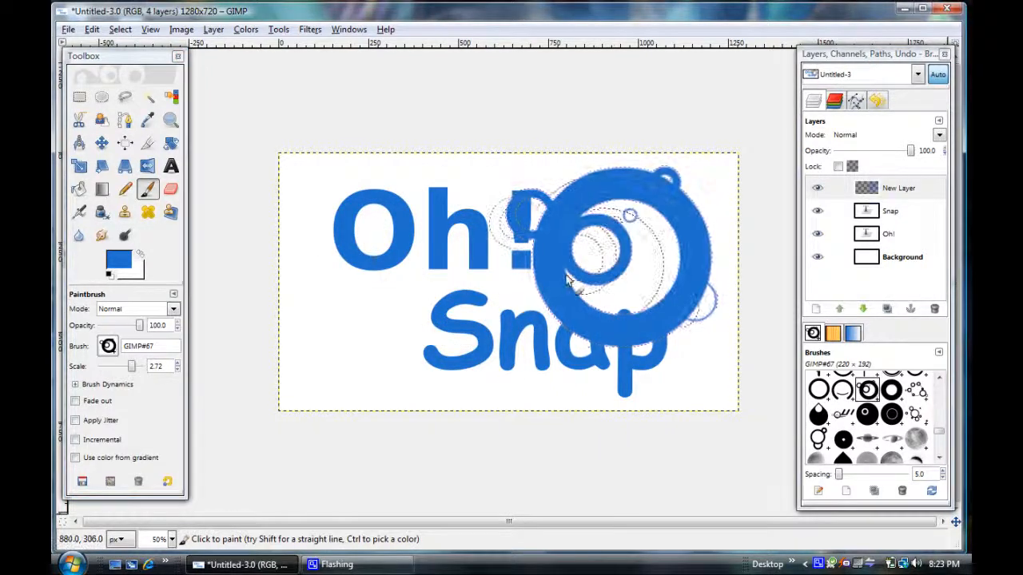
pyautogui.click(92, 28)
pyautogui.click(104, 47)
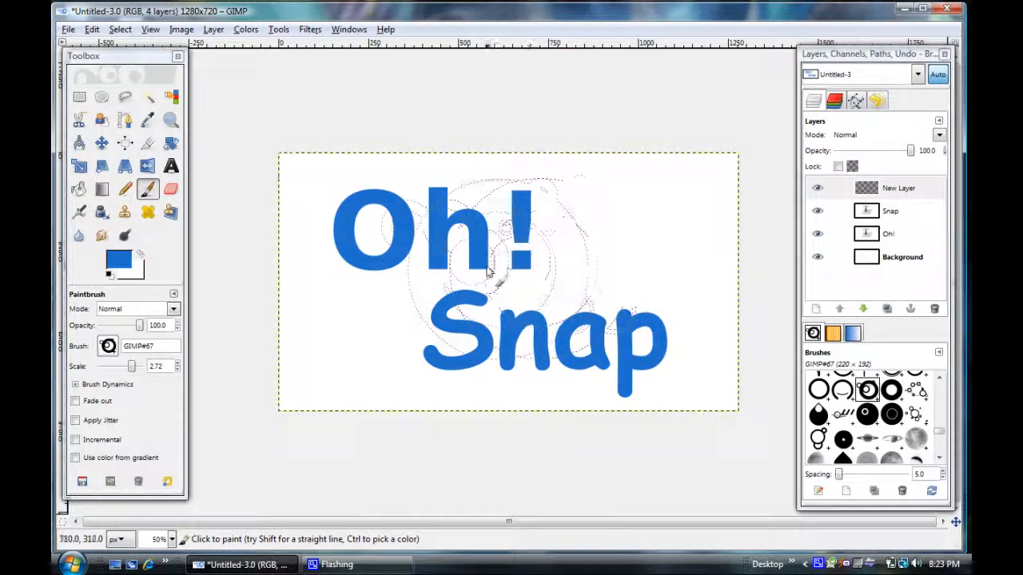
pyautogui.click(867, 413)
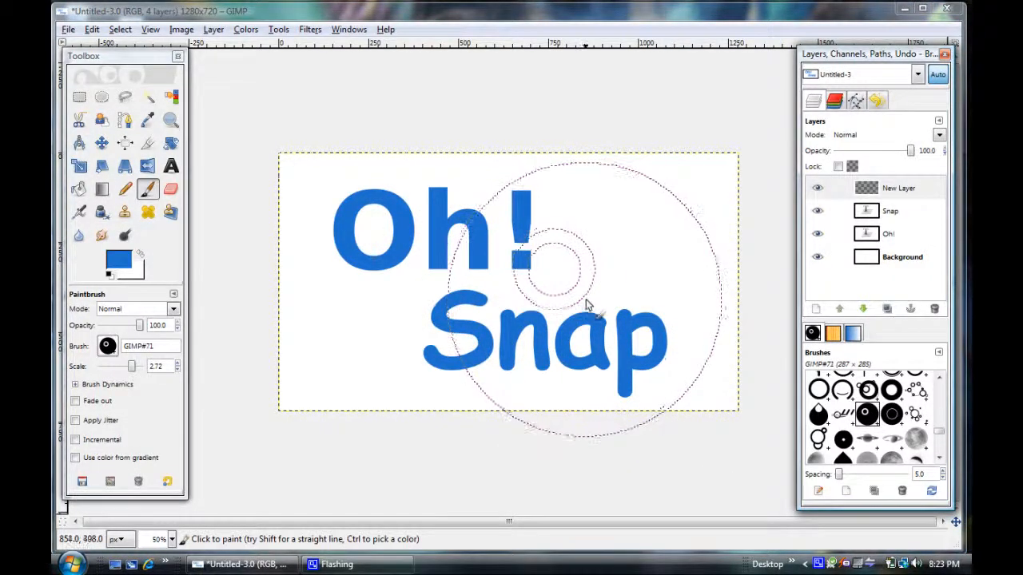
pyautogui.click(891, 414)
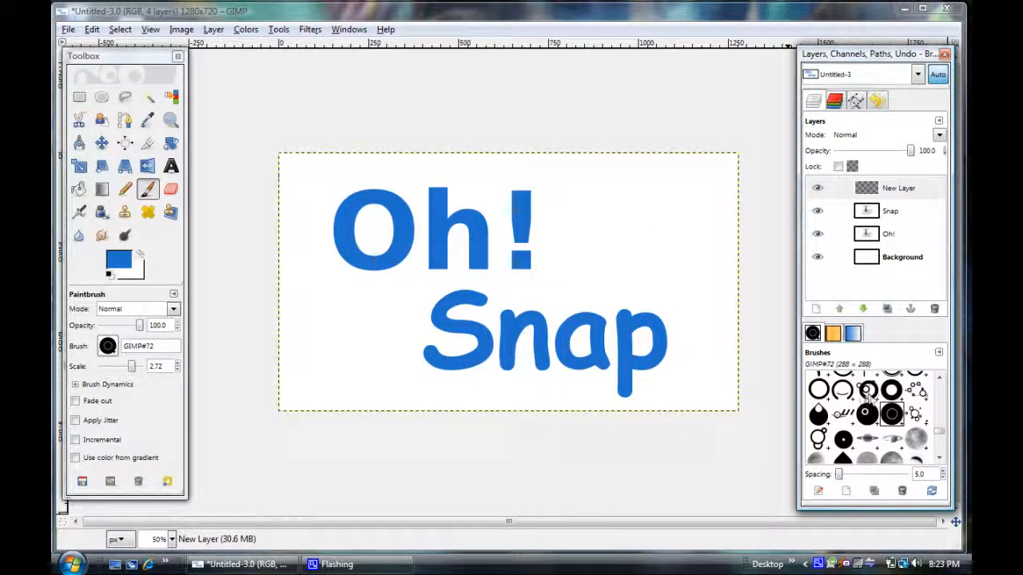
pyautogui.click(867, 389)
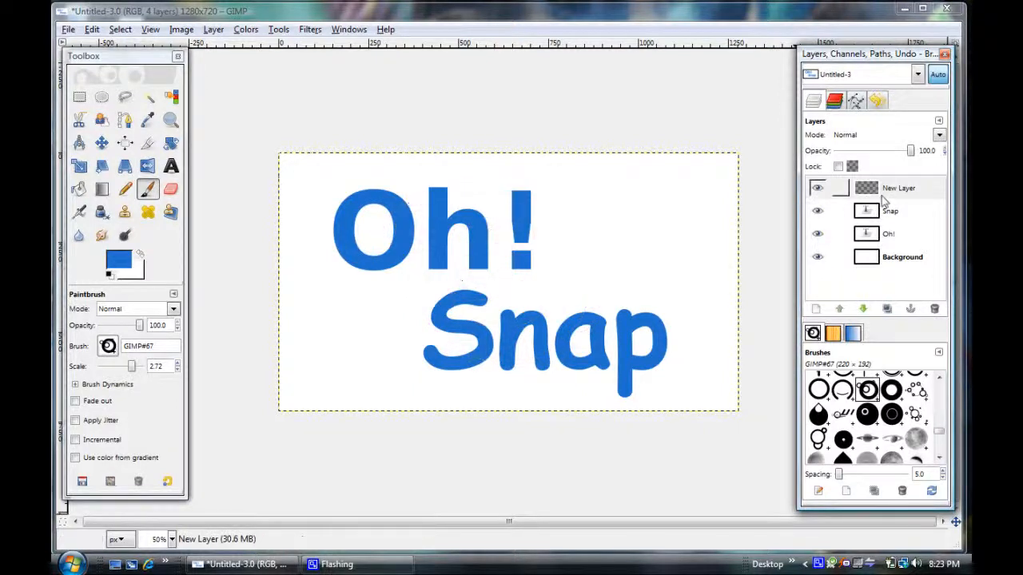
# Stamp the GIMP#67 ringed-circle brush once near the canvas centre, and hide the "Snap" and "Oh!" layers.
pyautogui.click(496, 279)
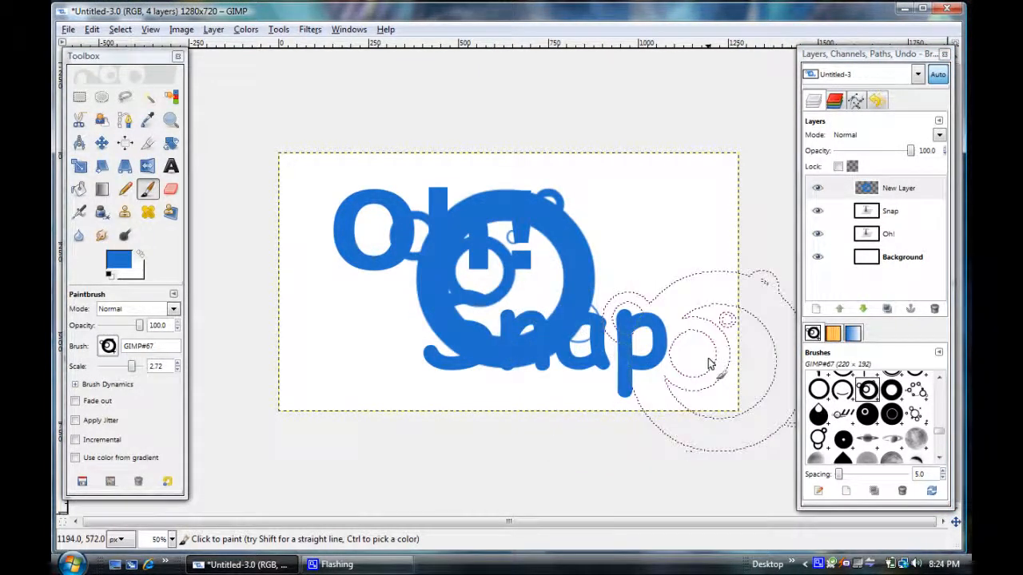
pyautogui.click(817, 212)
pyautogui.click(816, 234)
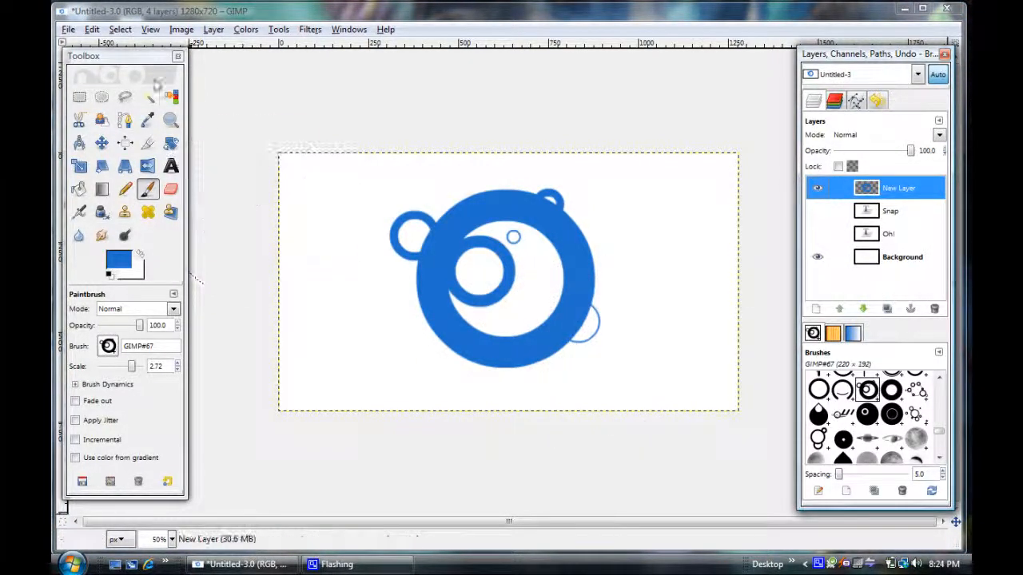
# Scale the ringed-circle layer down to 914 × 514 pixels.
pyautogui.click(101, 143)
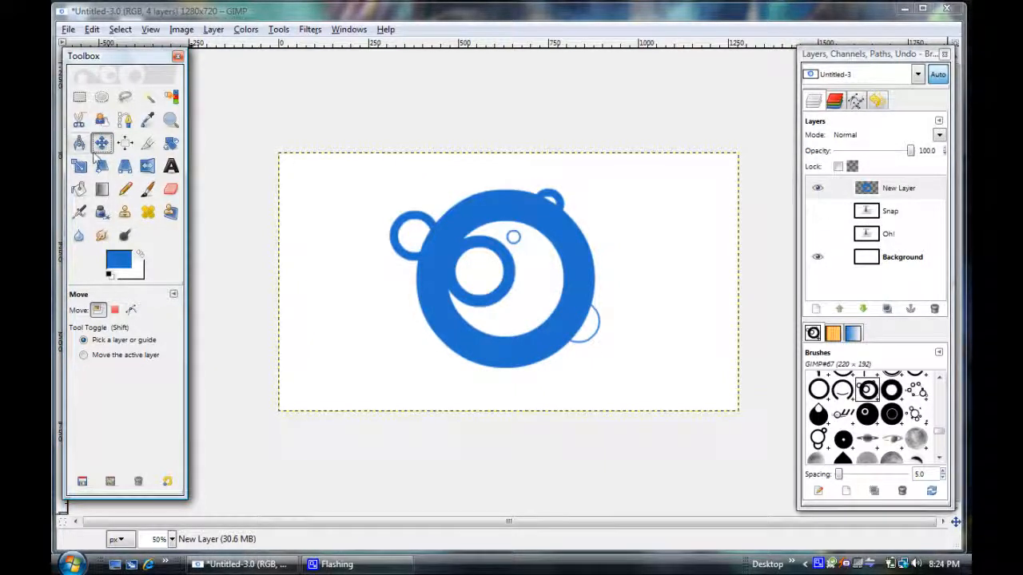
pyautogui.click(80, 166)
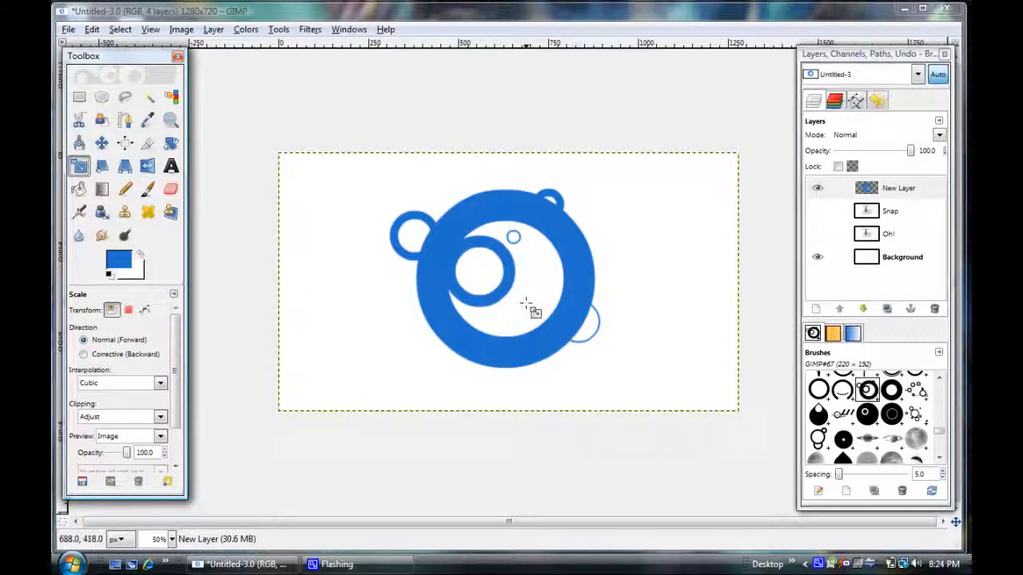
pyautogui.click(564, 326)
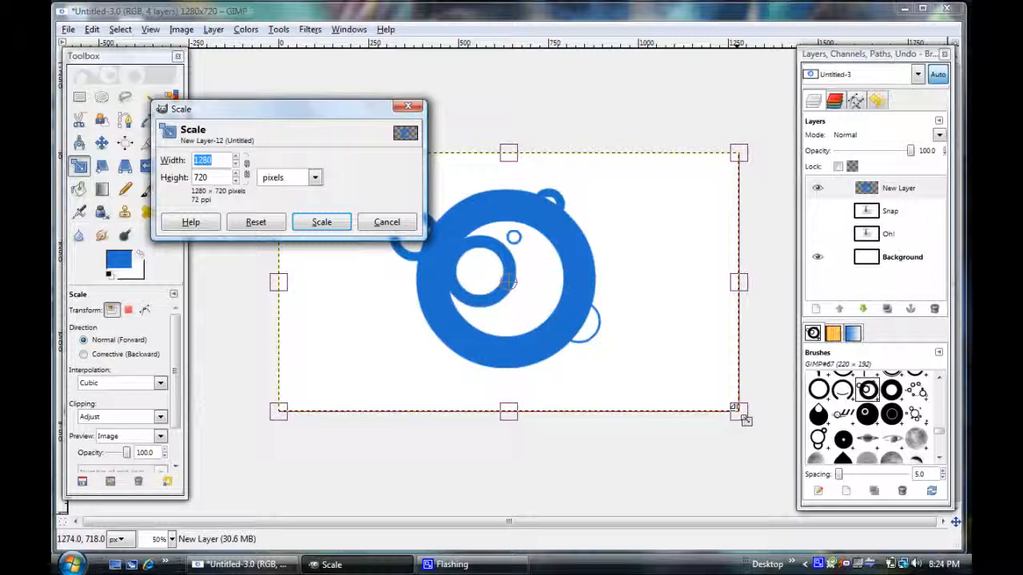
pyautogui.moveTo(733, 408); pyautogui.dragTo(636, 333)
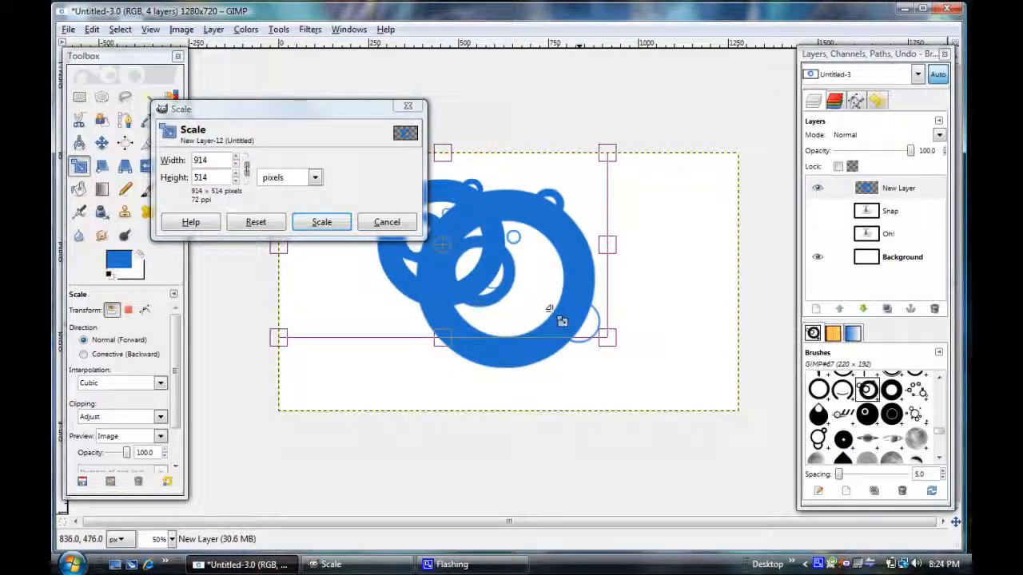
pyautogui.click(322, 222)
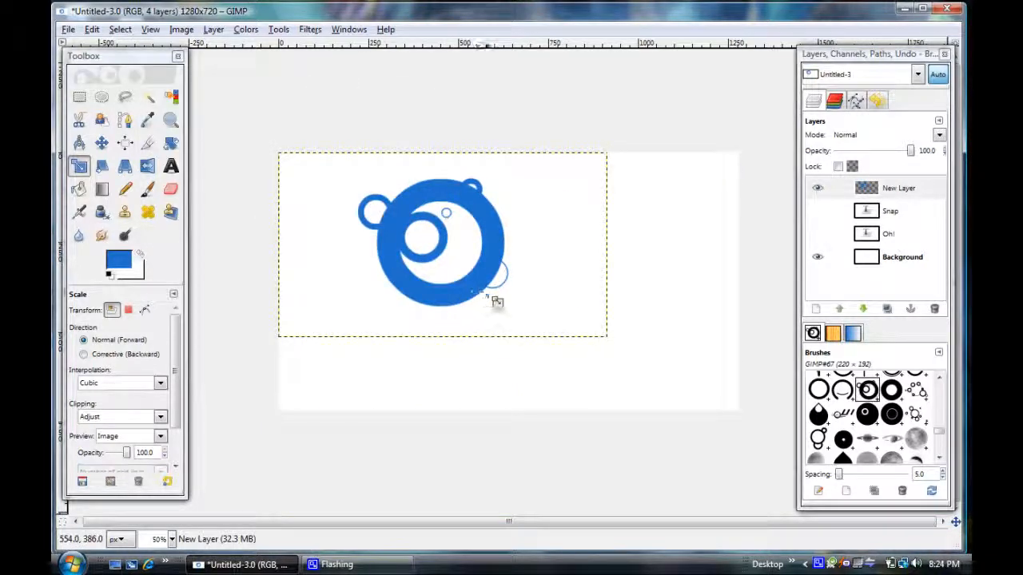
# Move the ringed-circle layer about 66 px right and 46 px down.
pyautogui.click(102, 143)
pyautogui.moveTo(452, 292); pyautogui.dragTo(480, 314)
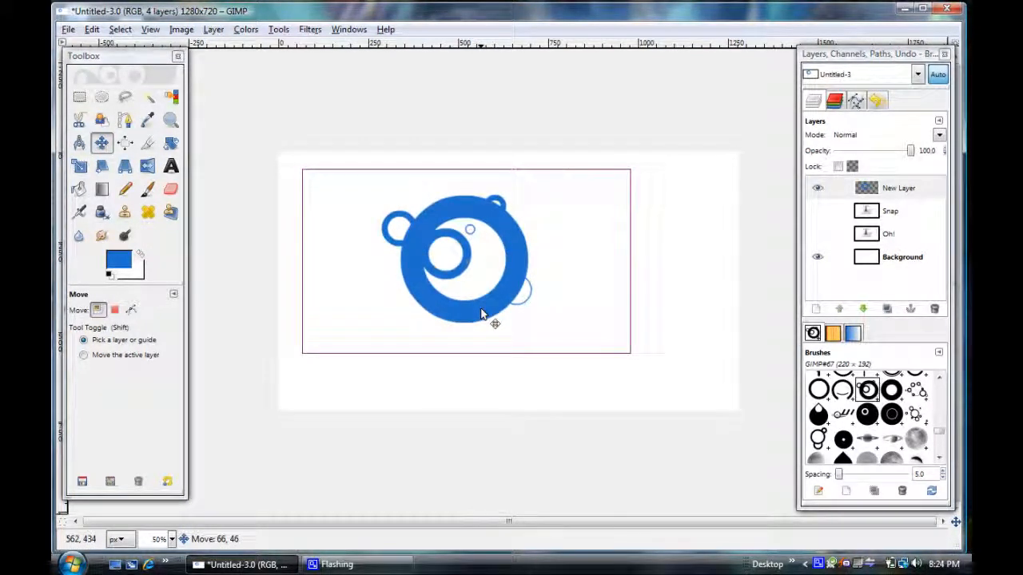
pyautogui.moveTo(480, 314); pyautogui.dragTo(480, 314)
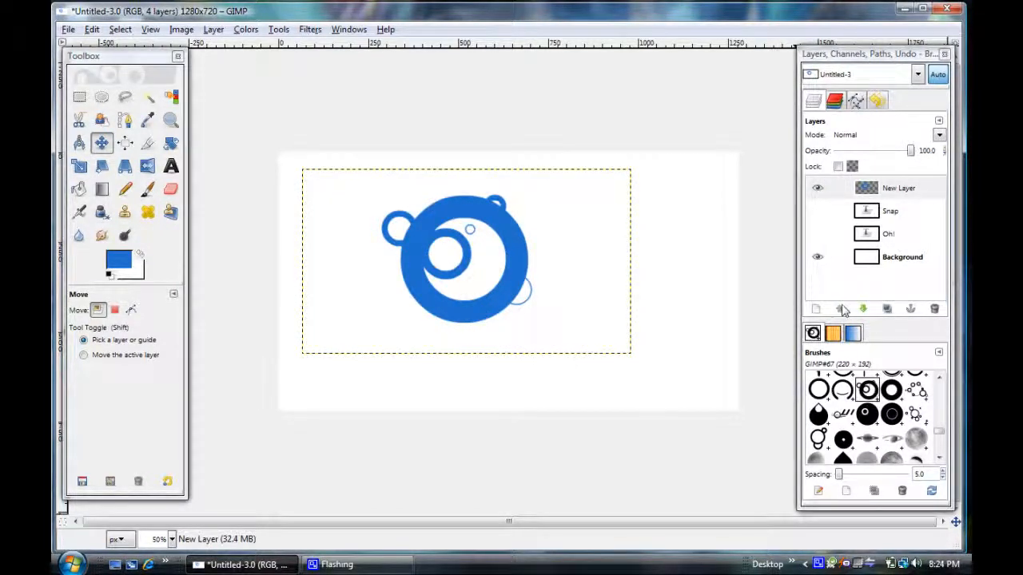
# Select the "Oh!" layer and make it visible again.
pyautogui.click(877, 234)
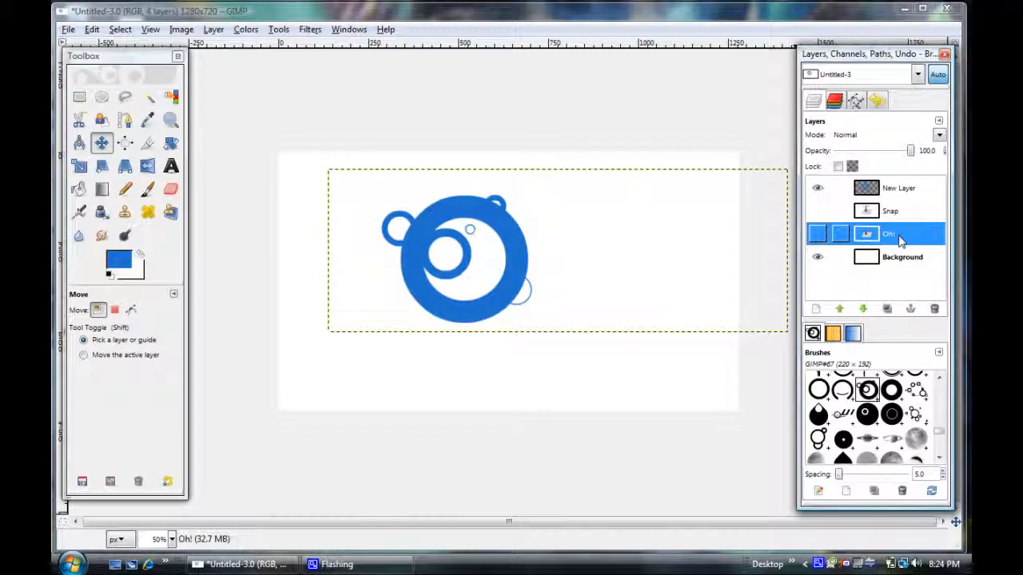
pyautogui.click(823, 237)
pyautogui.moveTo(426, 226); pyautogui.dragTo(527, 250)
pyautogui.click(92, 29)
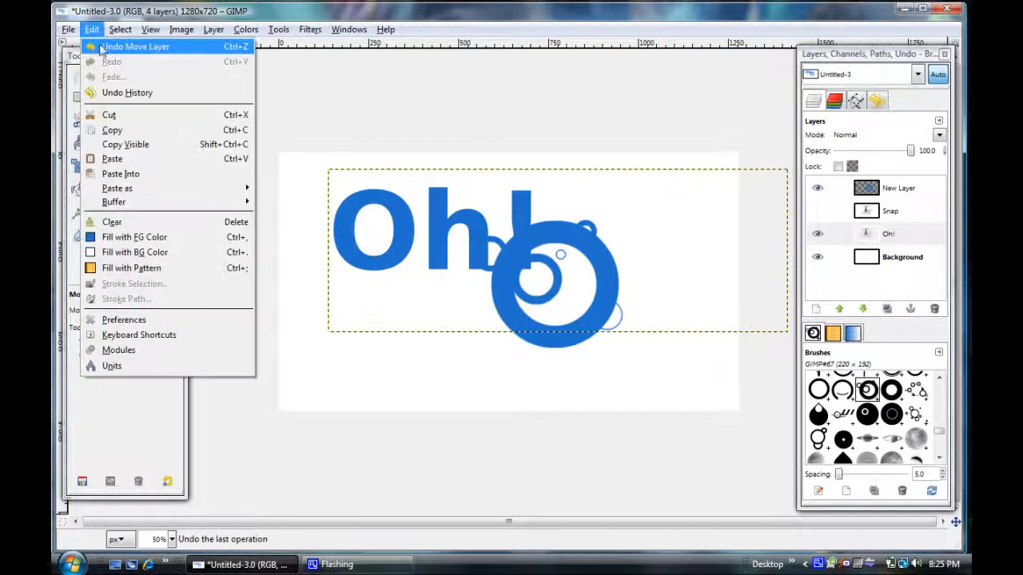
pyautogui.click(124, 43)
# Move the "Oh!" text right and down so that its "O" overlaps the ringed circle.
pyautogui.click(901, 239)
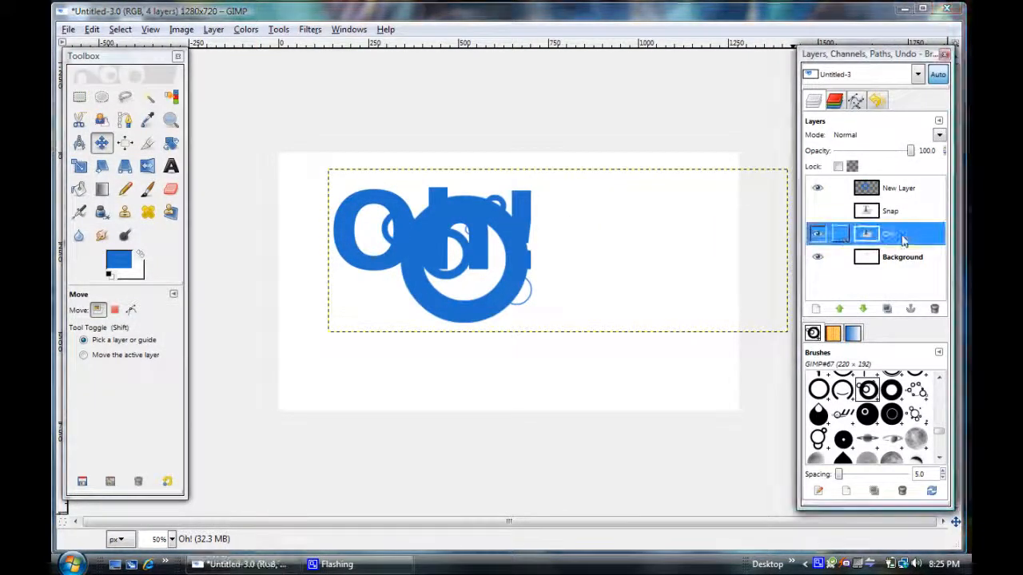
pyautogui.click(344, 228)
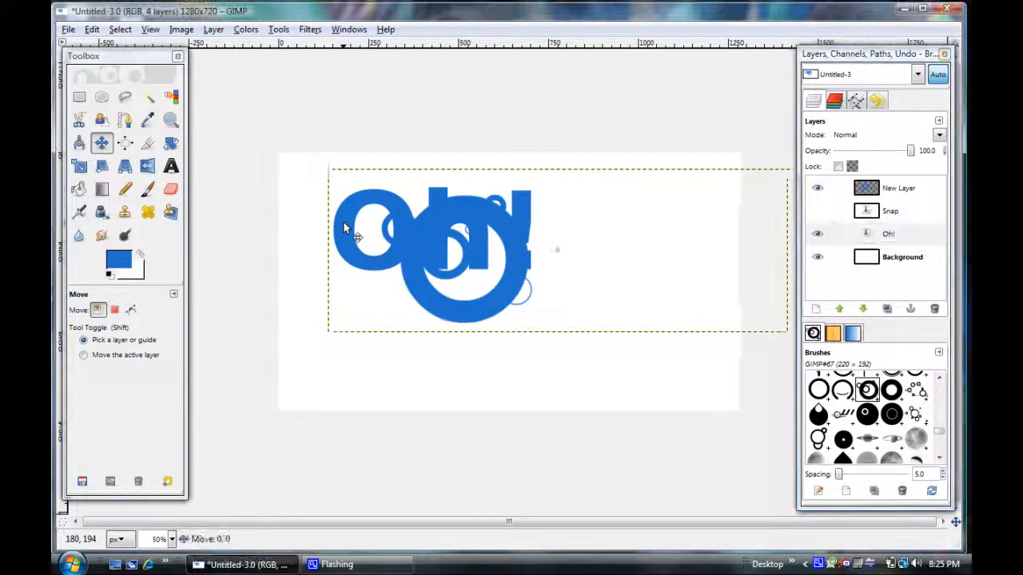
pyautogui.moveTo(340, 234); pyautogui.dragTo(446, 290)
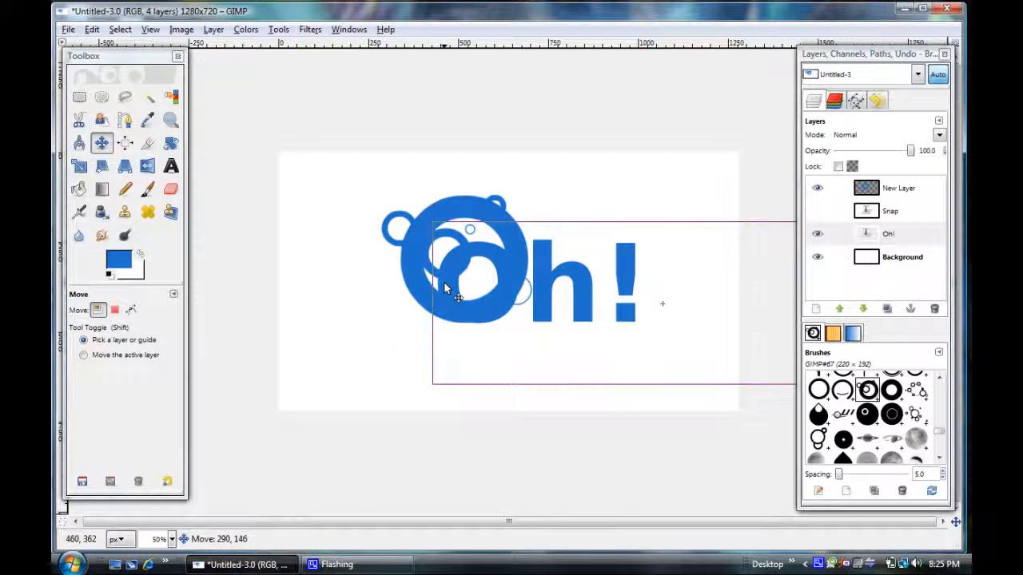
# Remove the "O" from the "Oh!" text and move the remaining "h!" just to the right of the ringed circle.
pyautogui.click(171, 166)
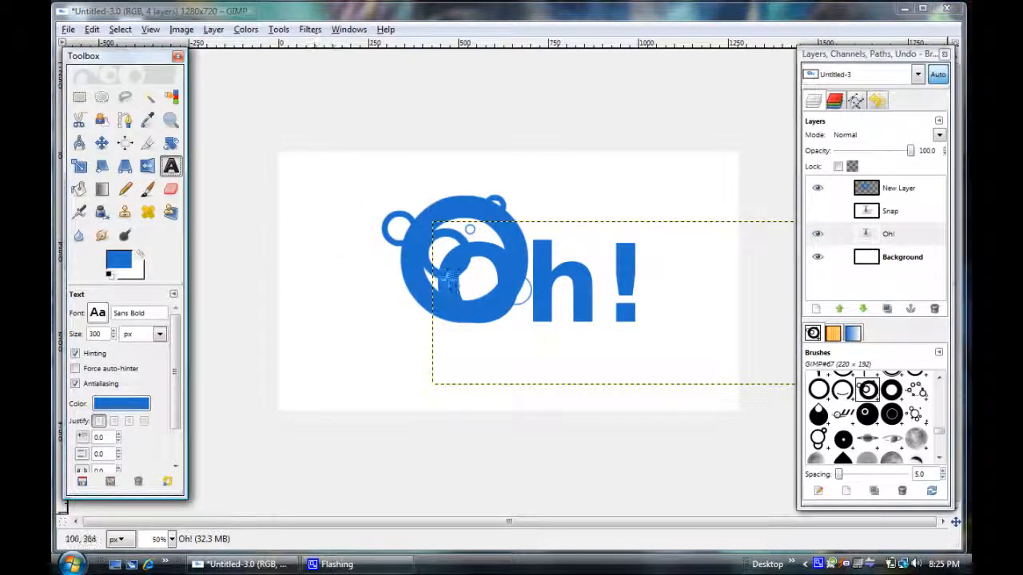
pyautogui.click(514, 275)
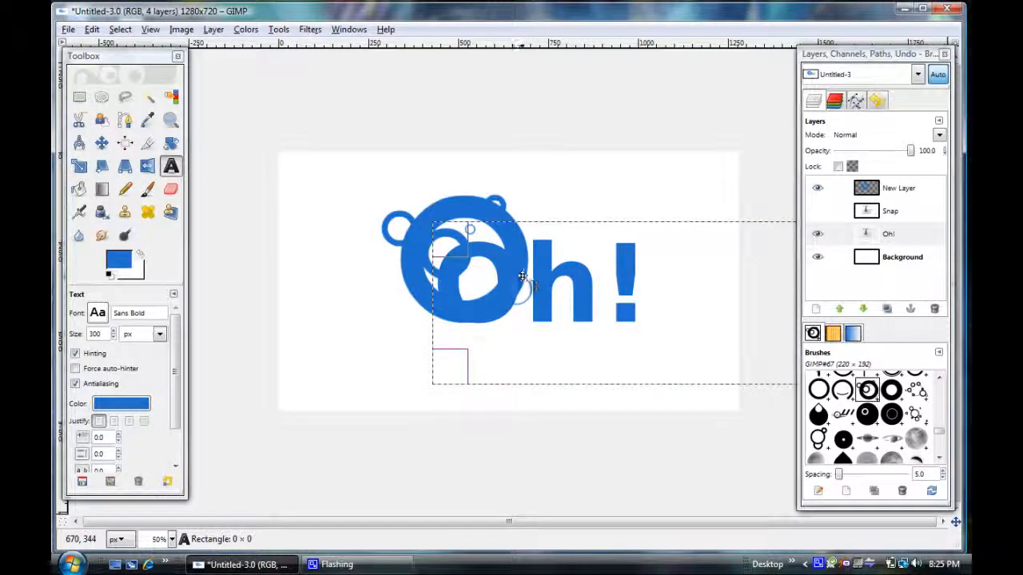
pyautogui.click(514, 276)
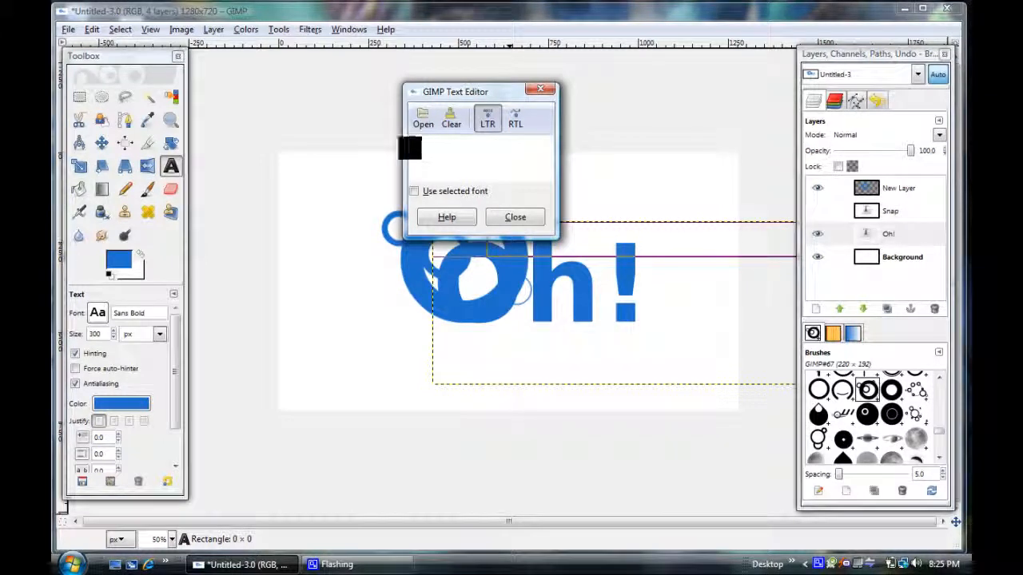
pyautogui.press('Delete')
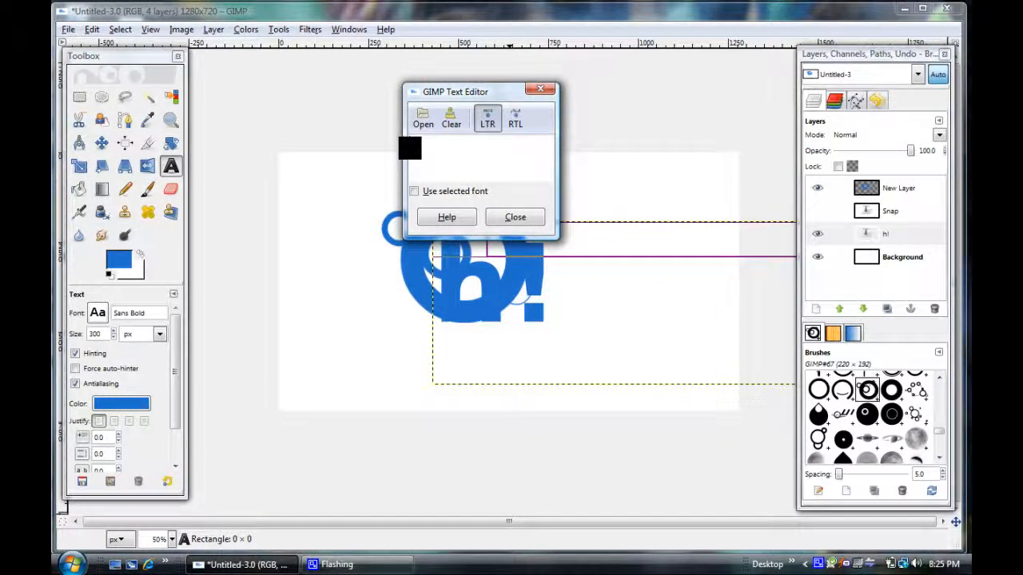
pyautogui.click(516, 218)
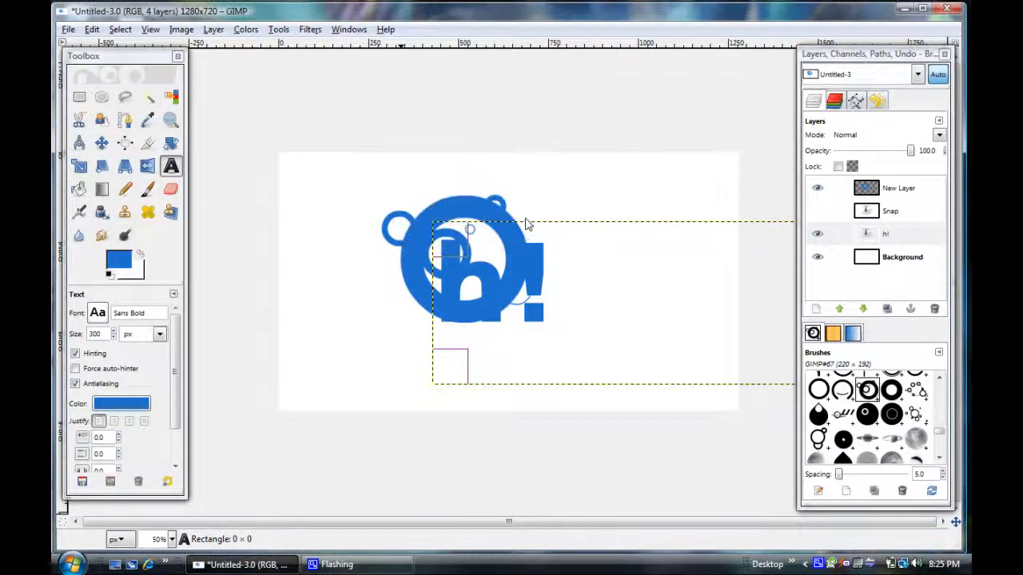
pyautogui.click(102, 143)
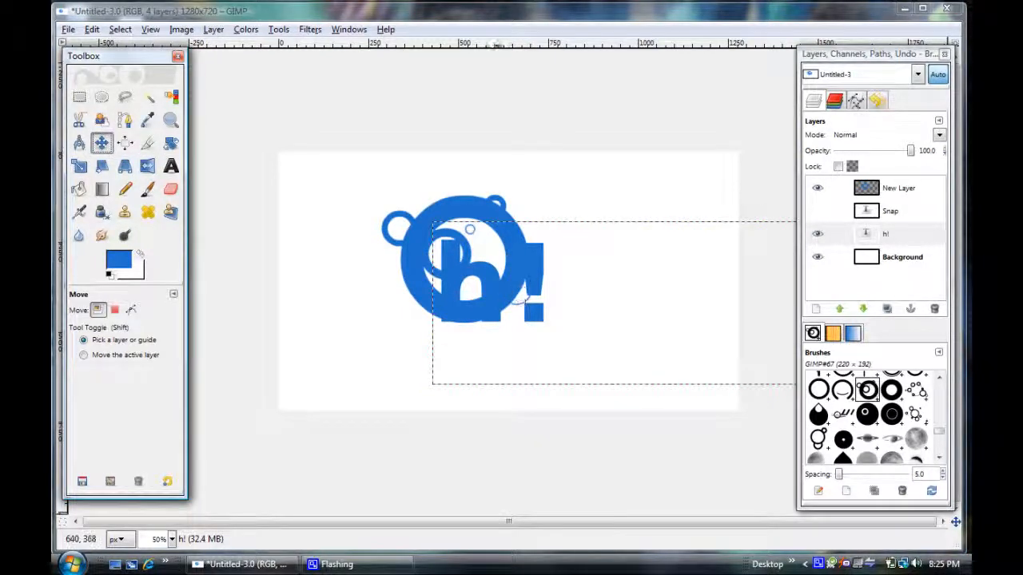
pyautogui.moveTo(492, 287); pyautogui.dragTo(584, 281)
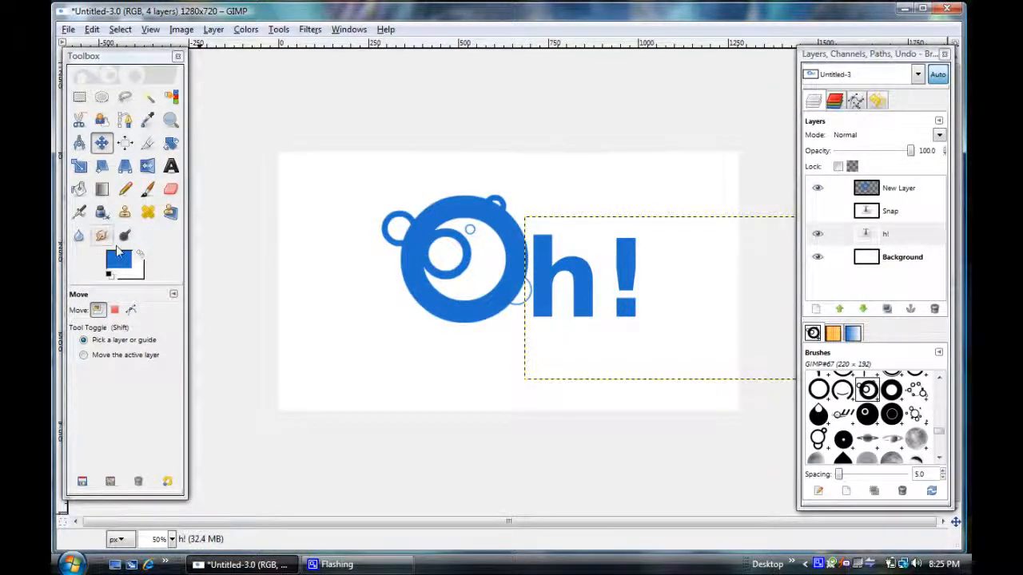
# Set the font size of the "h!" text to 400 px.
pyautogui.click(171, 166)
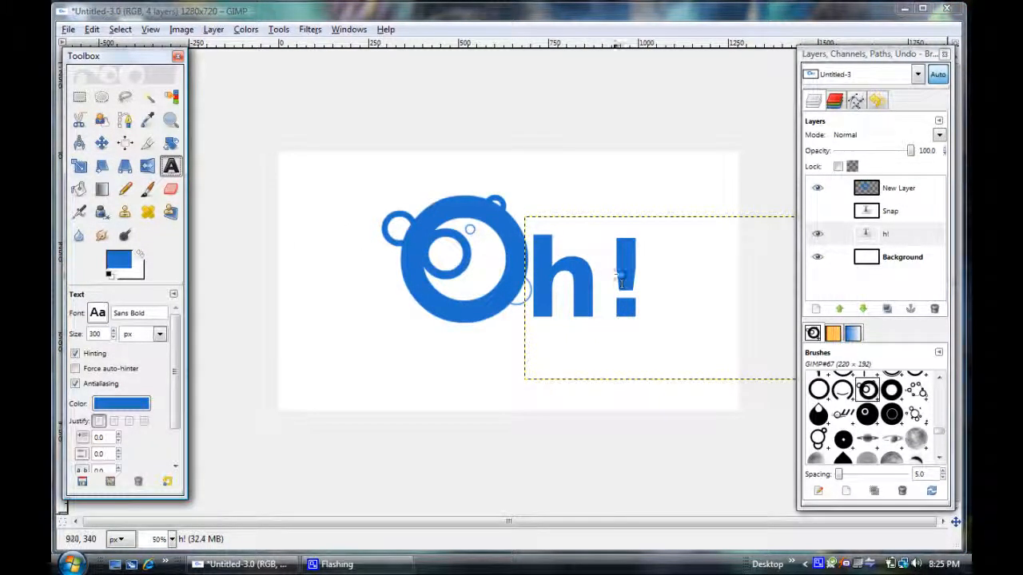
pyautogui.click(546, 274)
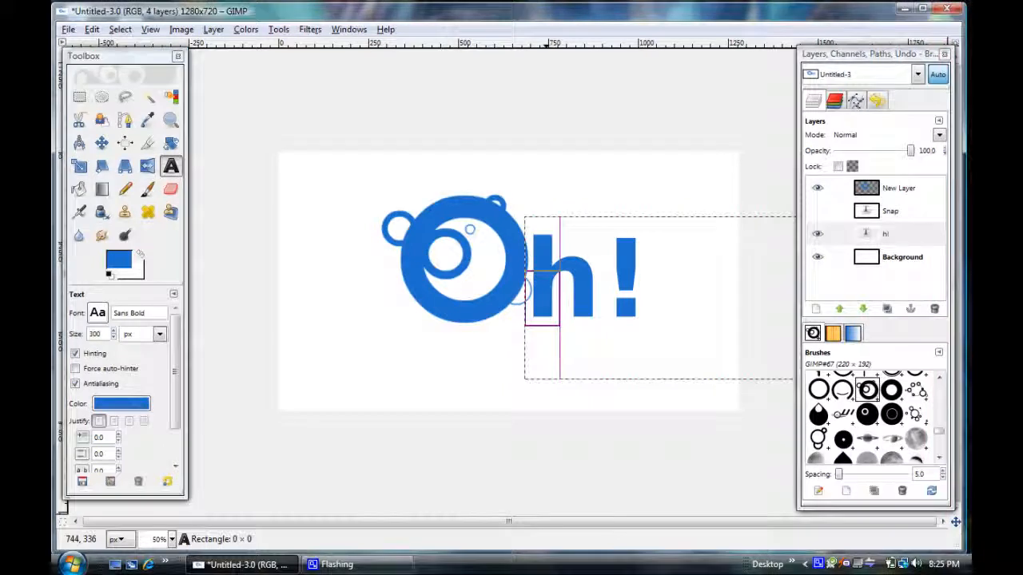
pyautogui.click(587, 272)
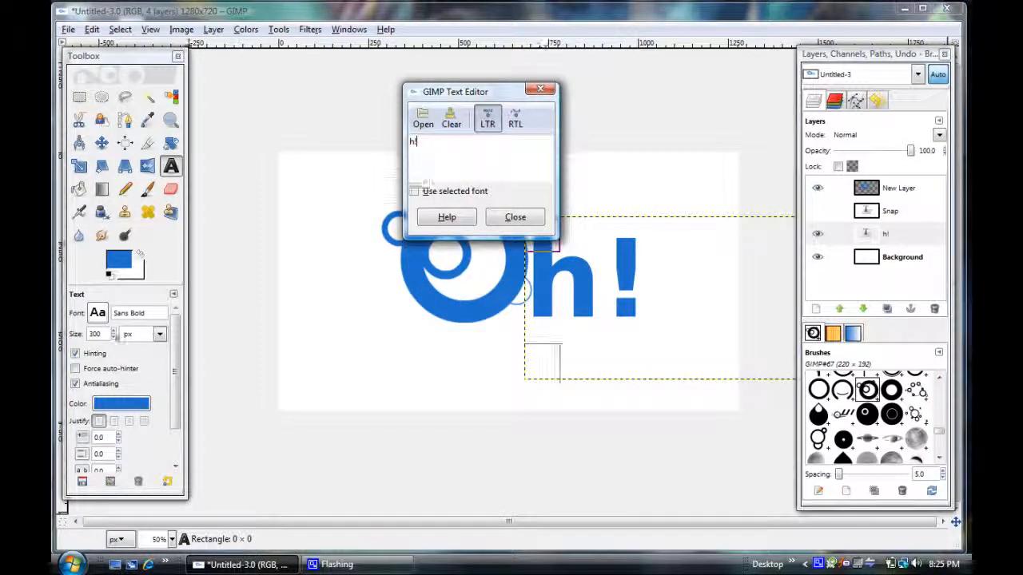
pyautogui.moveTo(107, 337); pyautogui.dragTo(88, 338)
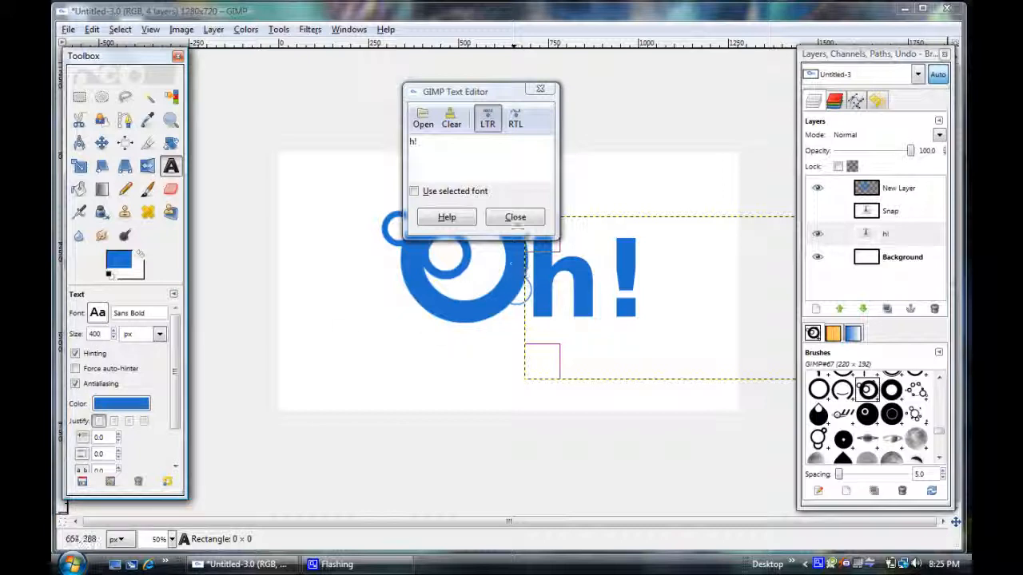
pyautogui.click(516, 219)
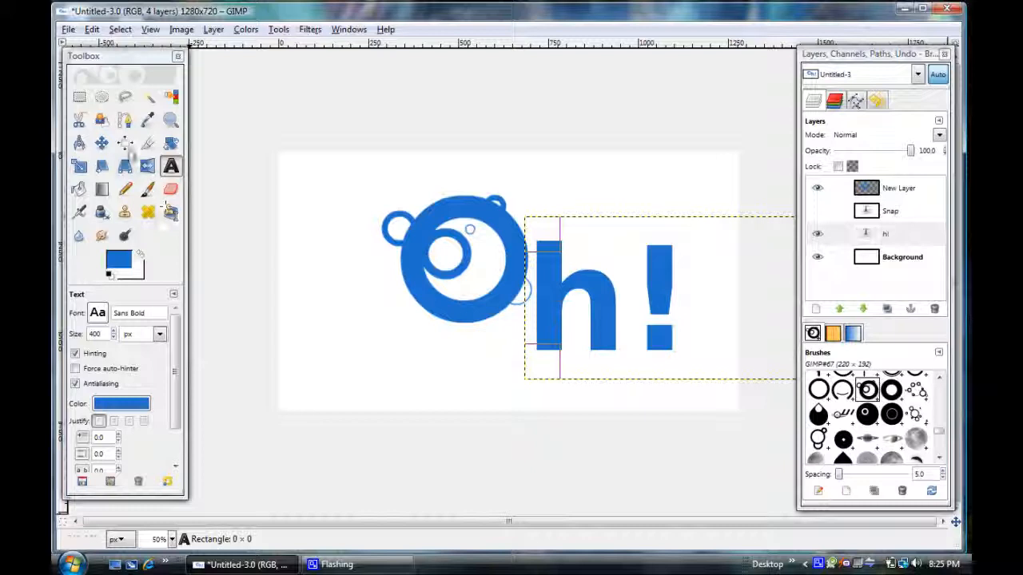
# Move the enlarged "h!" text up and slightly left so its base lines up with the ringed circle.
pyautogui.click(101, 143)
pyautogui.moveTo(549, 316); pyautogui.dragTo(546, 278)
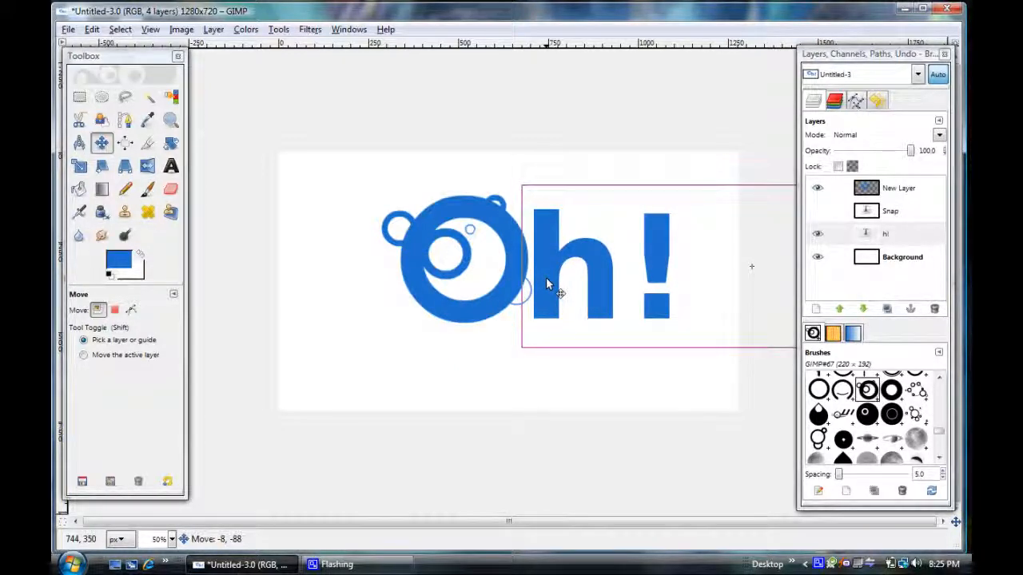
pyautogui.moveTo(546, 277); pyautogui.dragTo(545, 279)
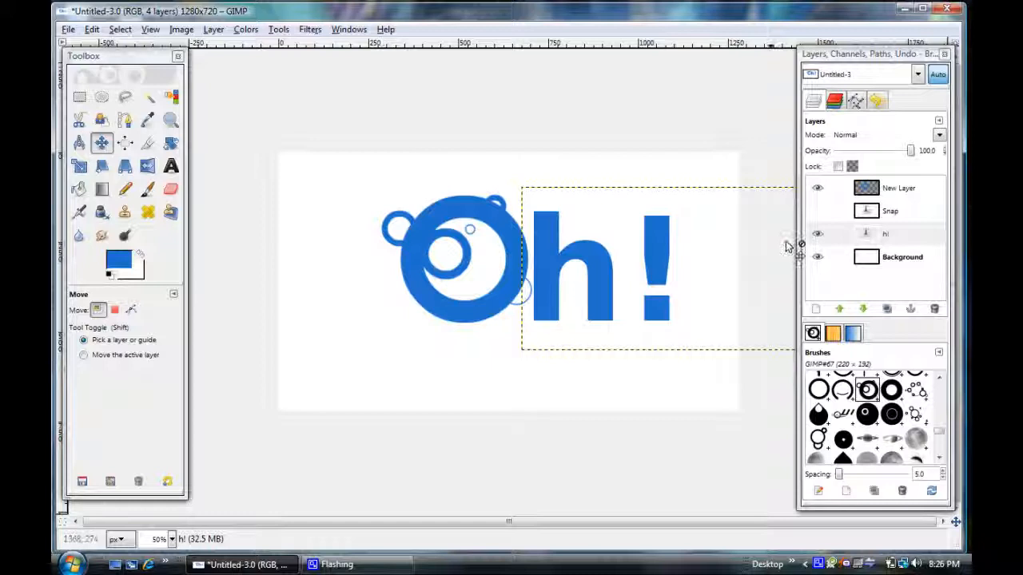
# Make the "Snap" layer visible again and select it.
pyautogui.click(817, 211)
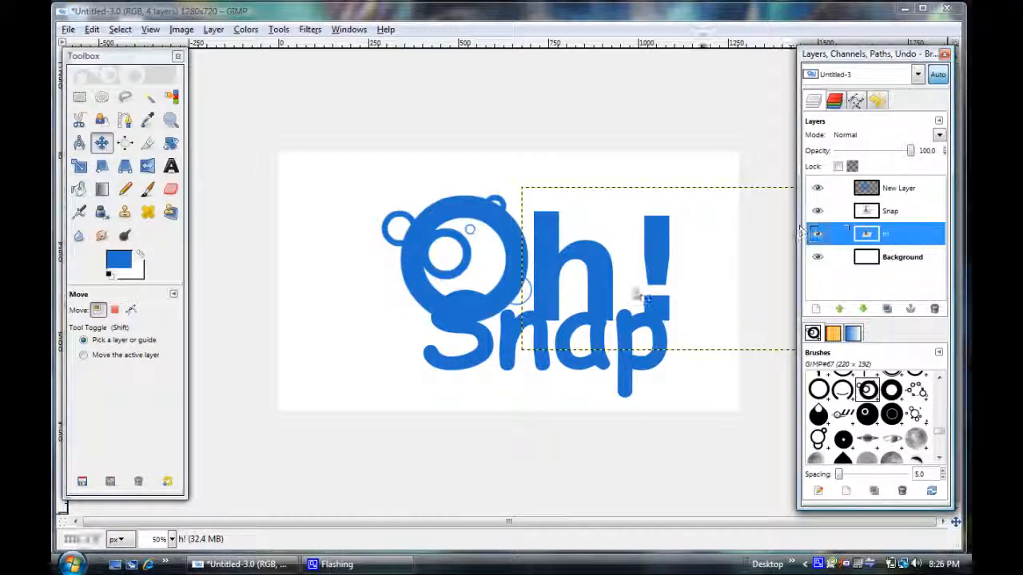
pyautogui.click(484, 351)
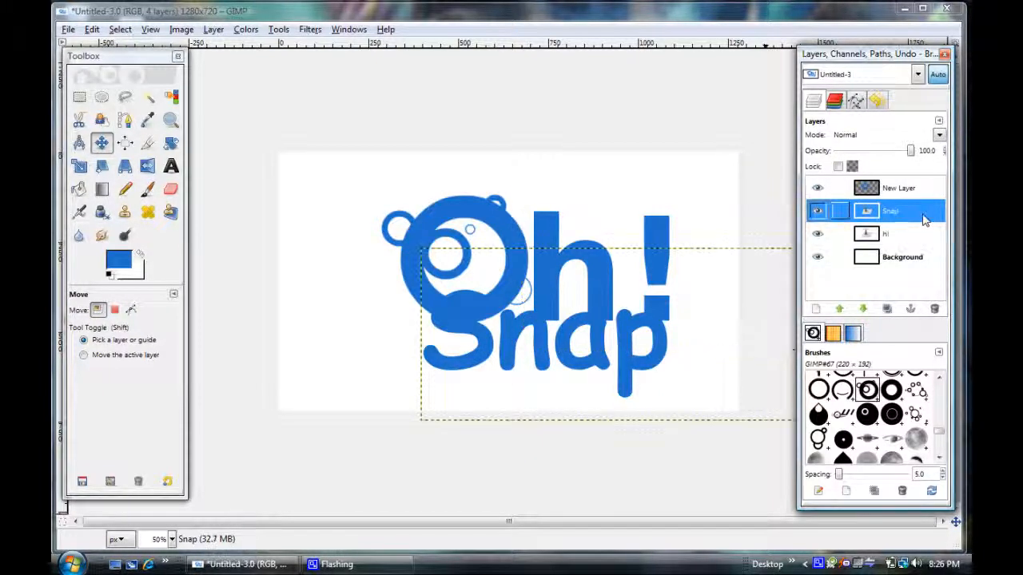